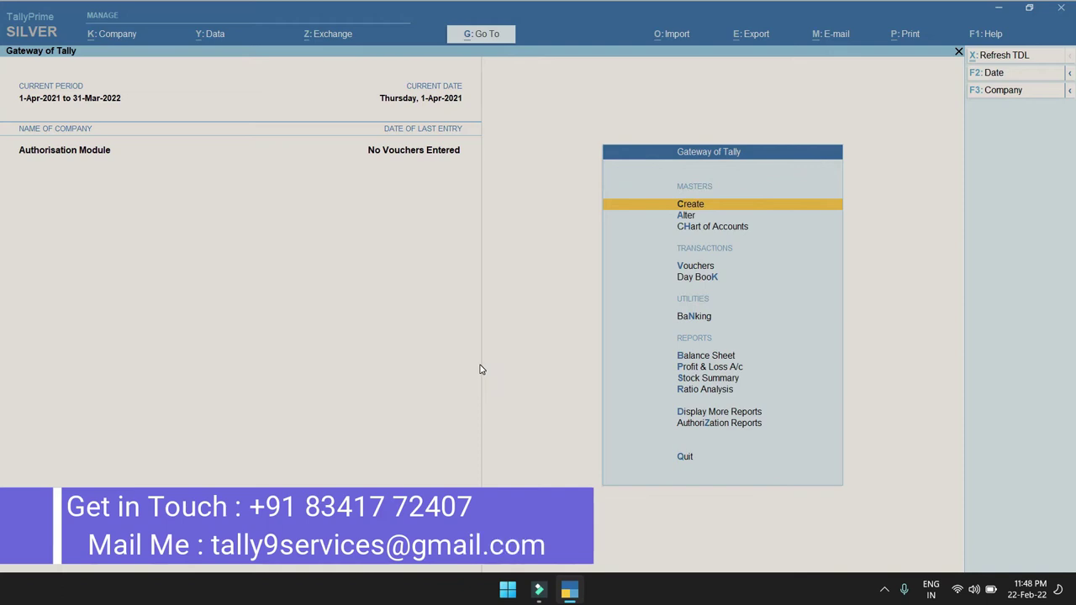
key(Escape)
key(n)
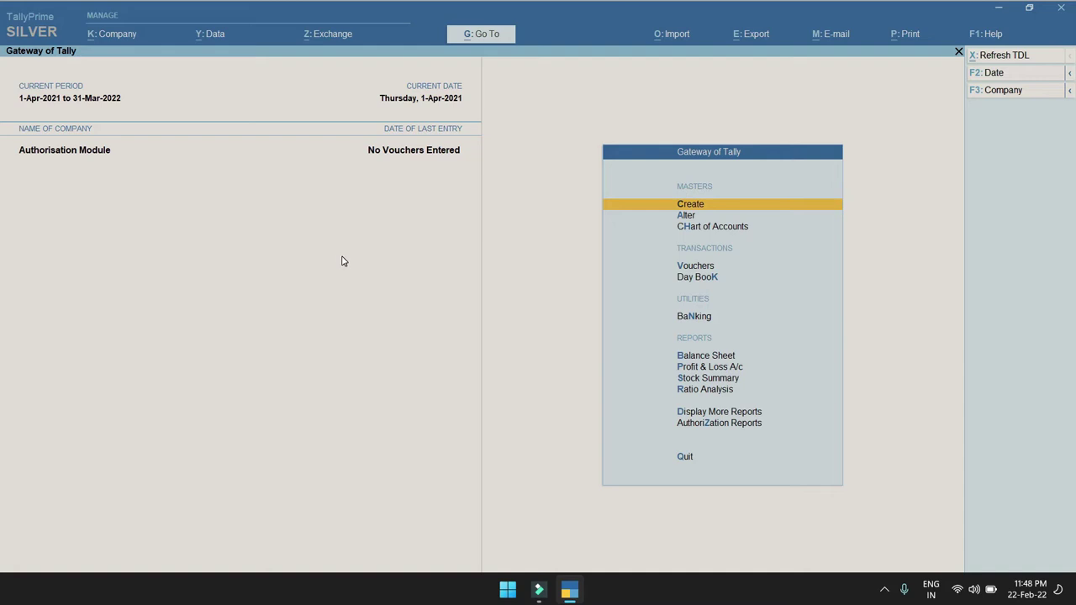
key(Escape)
key(Escape)
Open the add-on features in TDL management and accept Enable Authorization Module as Yes
click(987, 35)
click(983, 142)
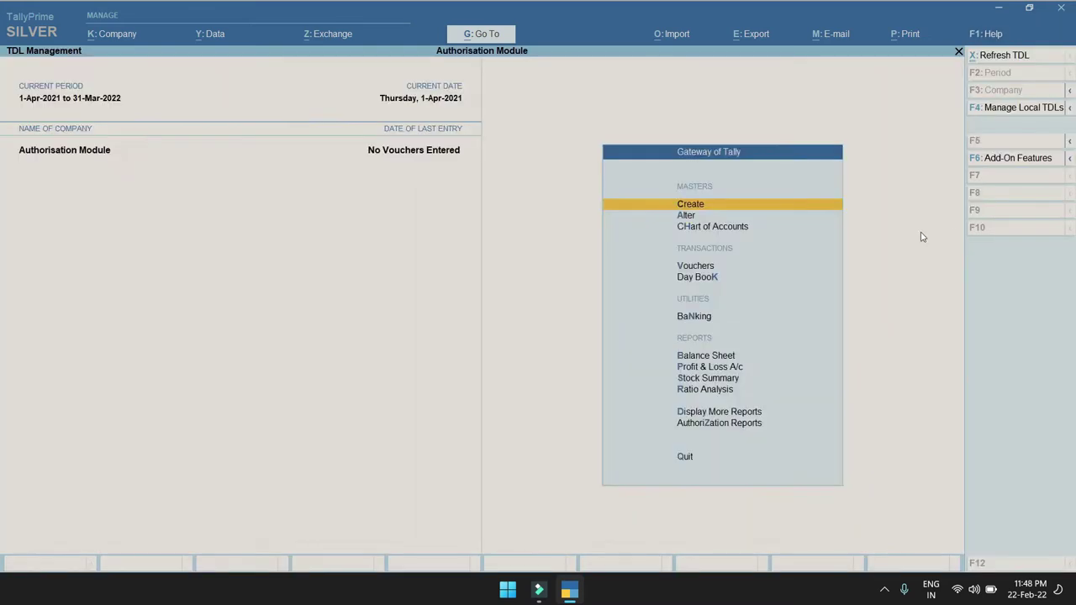
key(F6)
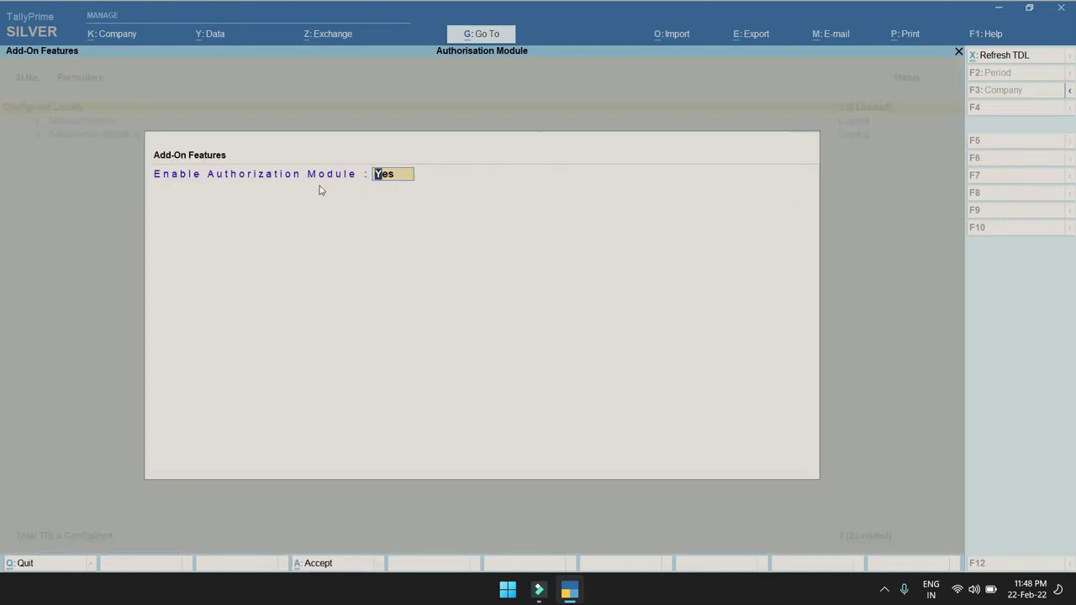
key(Return)
key(Escape)
key(Escape)
key(n)
Open the Sales voucher type for alteration
key(Down)
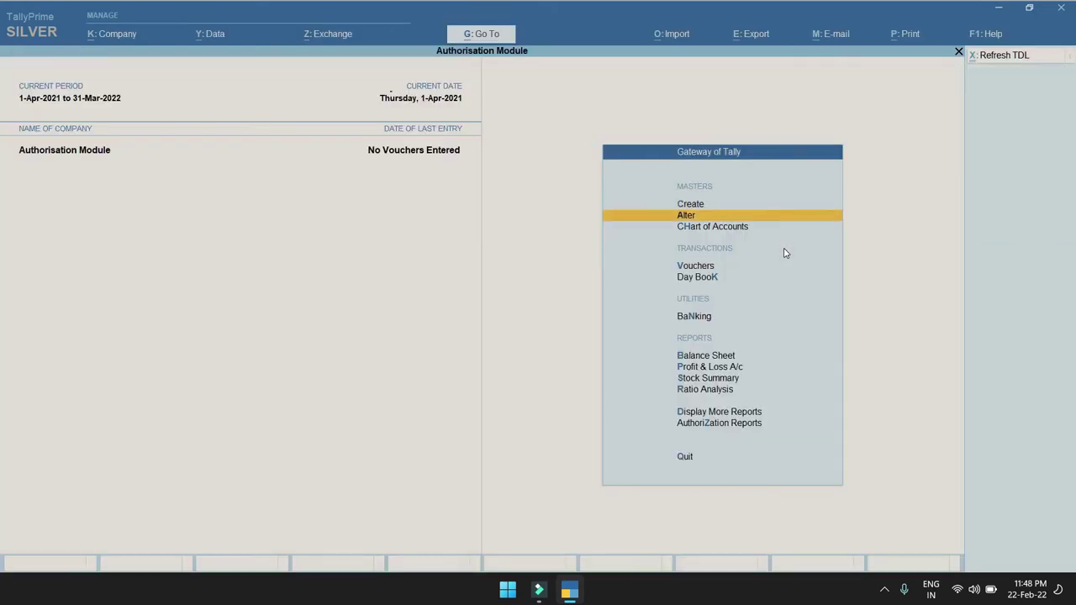
key(Return)
key(Down)
key(Down)
key(Down)
key(Return)
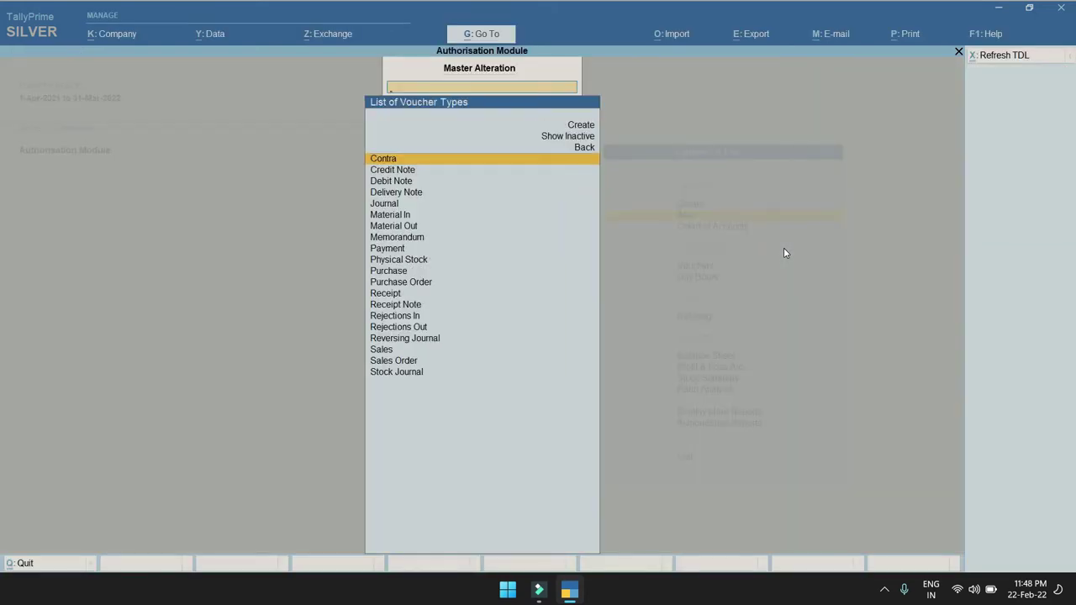
text(sa)
key(Return)
Go through the voucher type settings to Enable Authorisation Module, accept it as Yes and save the voucher type
key(Return)
key(Return)
key(Return)
key(Return)
key(Return)
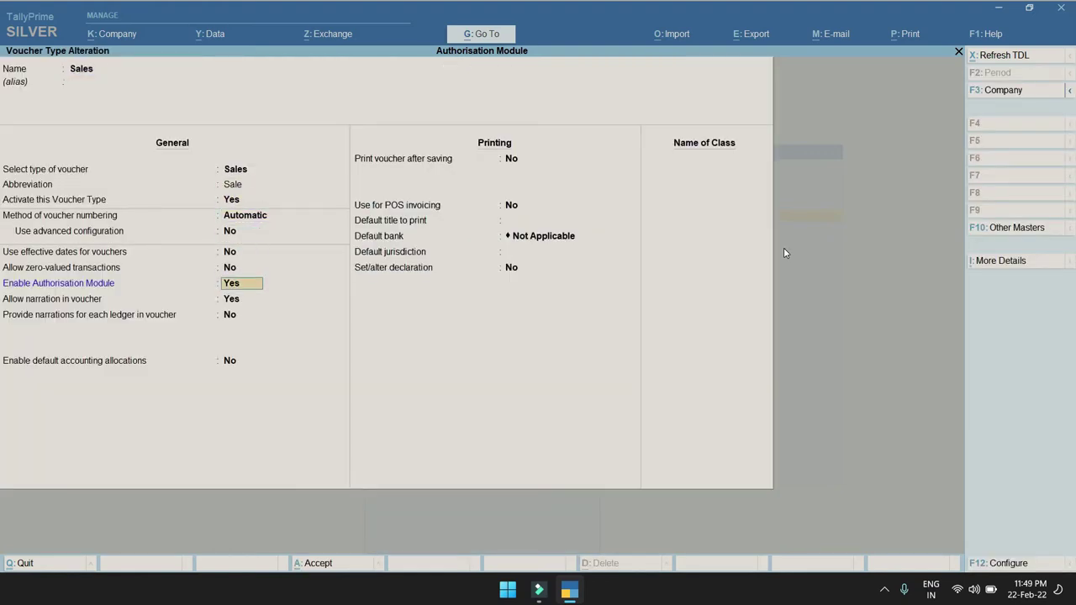
key(ctrl+a)
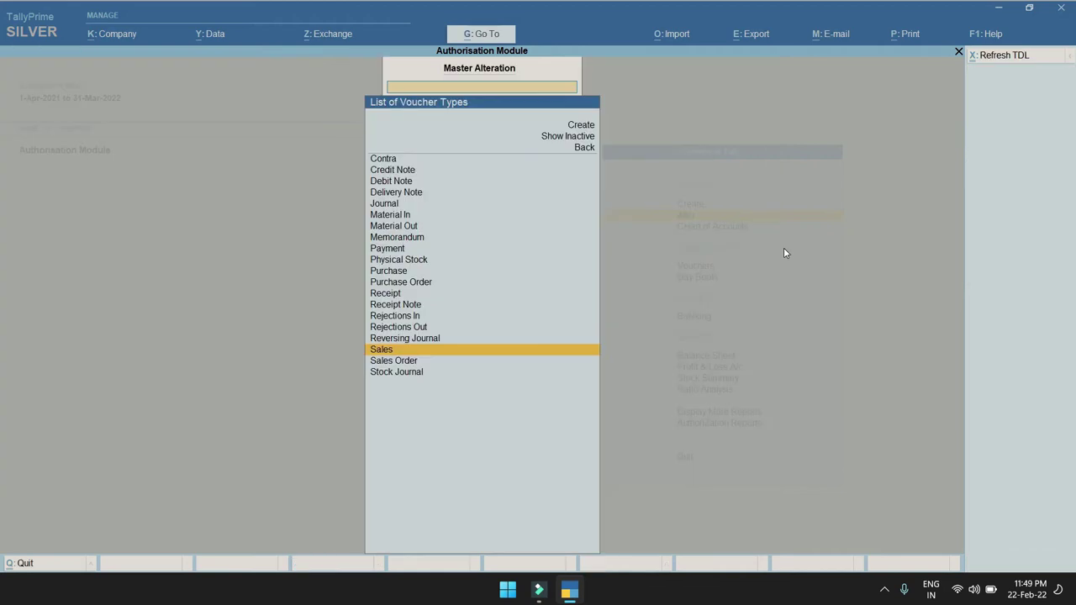
key(Escape)
key(Up)
Open the list of users and passwords for the company
key(alt)
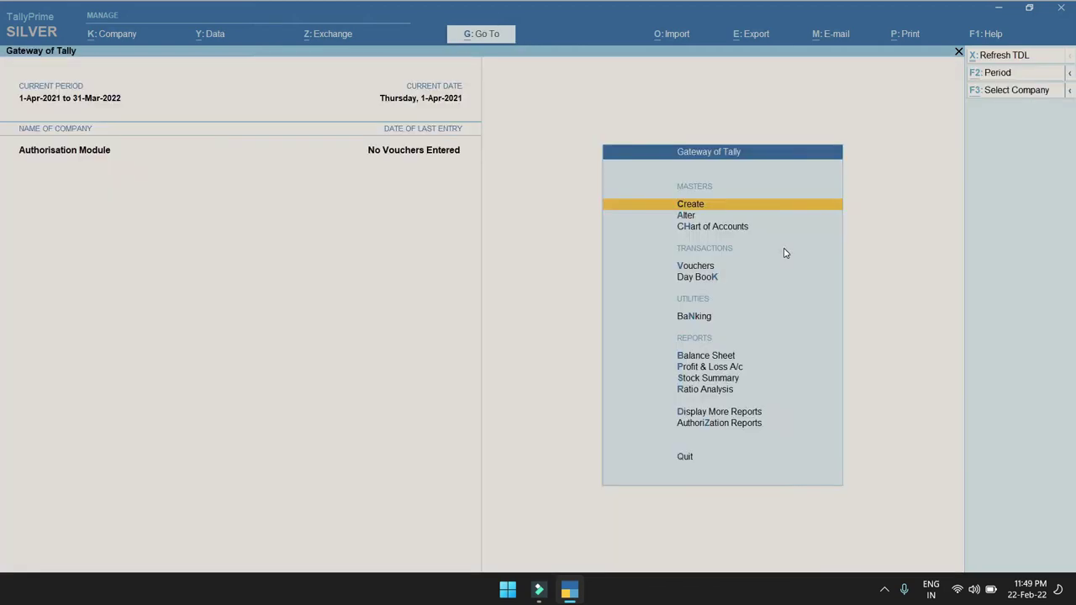
key(alt+k)
key(Down)
key(Down)
key(Down)
key(Down)
key(Down)
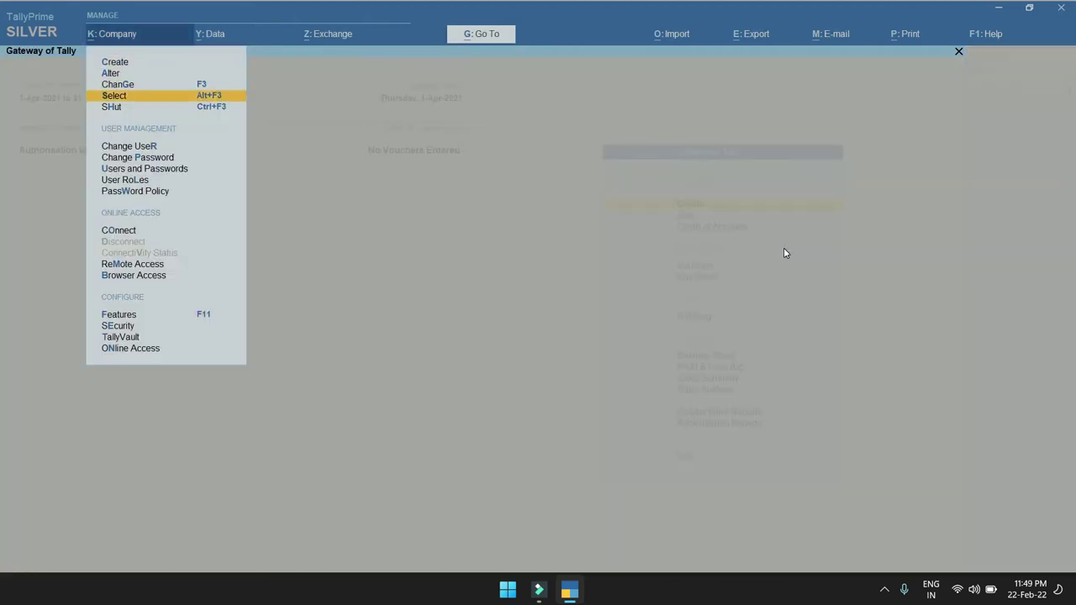
key(Down)
key(Down)
key(Return)
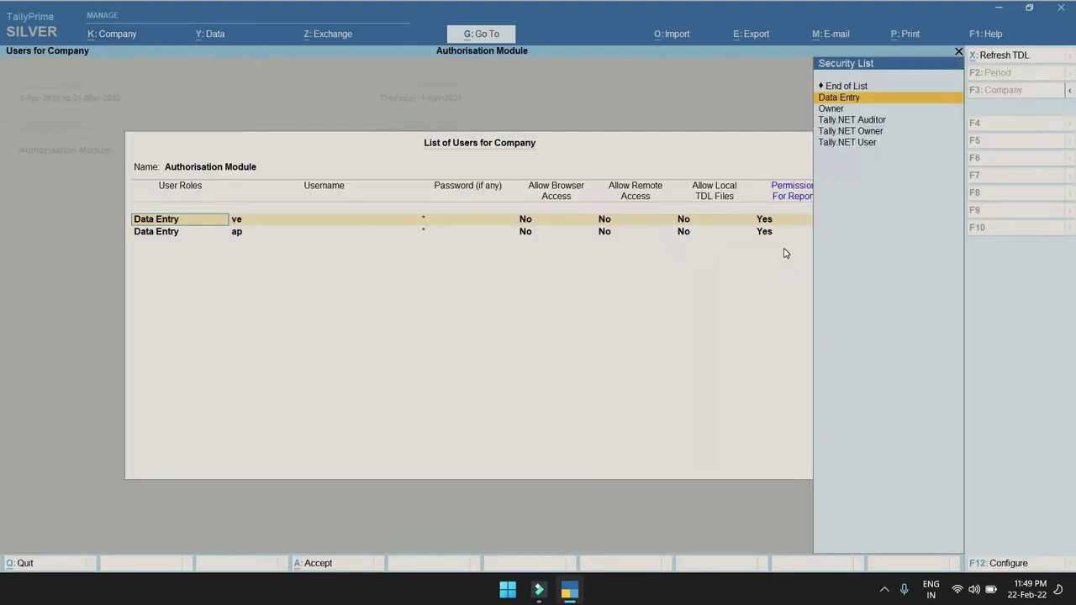
Accept the report permissions of user ve with Verification Report as Yes and Approval Report as No
key(Return)
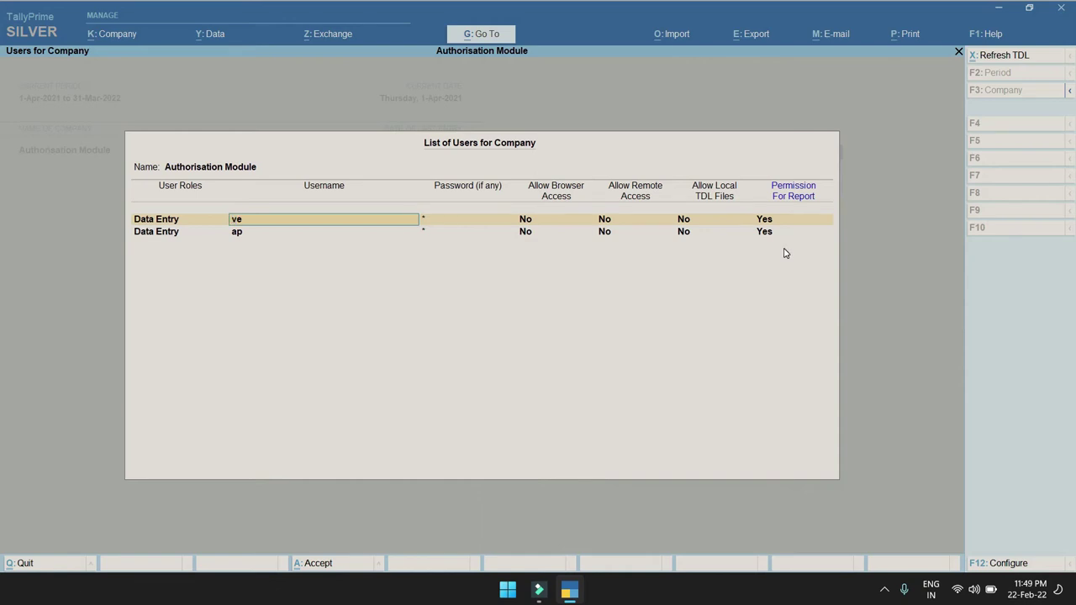
key(Down)
key(Up)
key(Return)
key(Return)
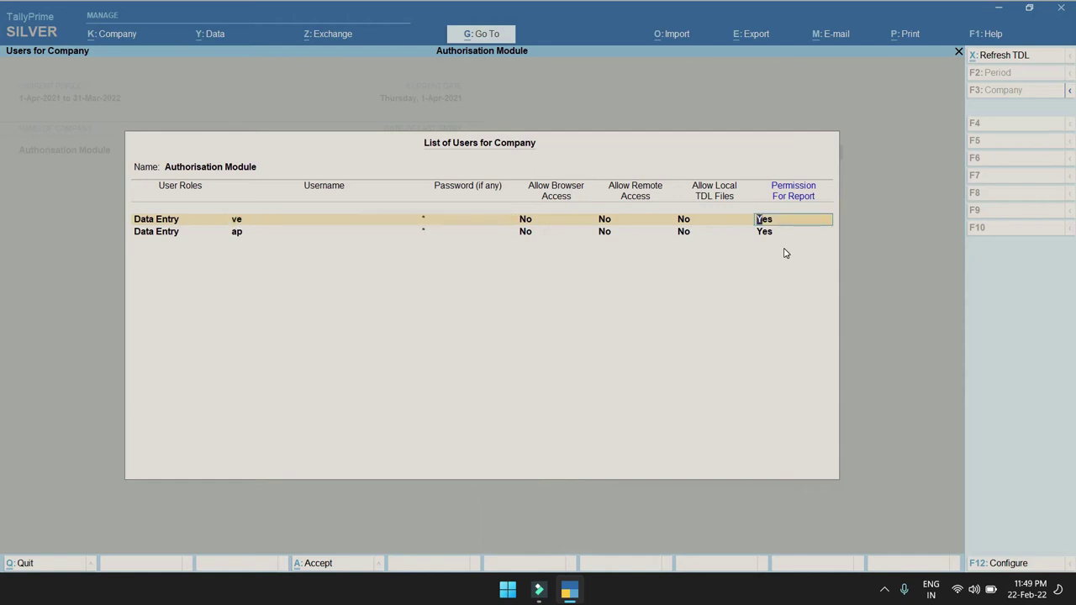
key(Return)
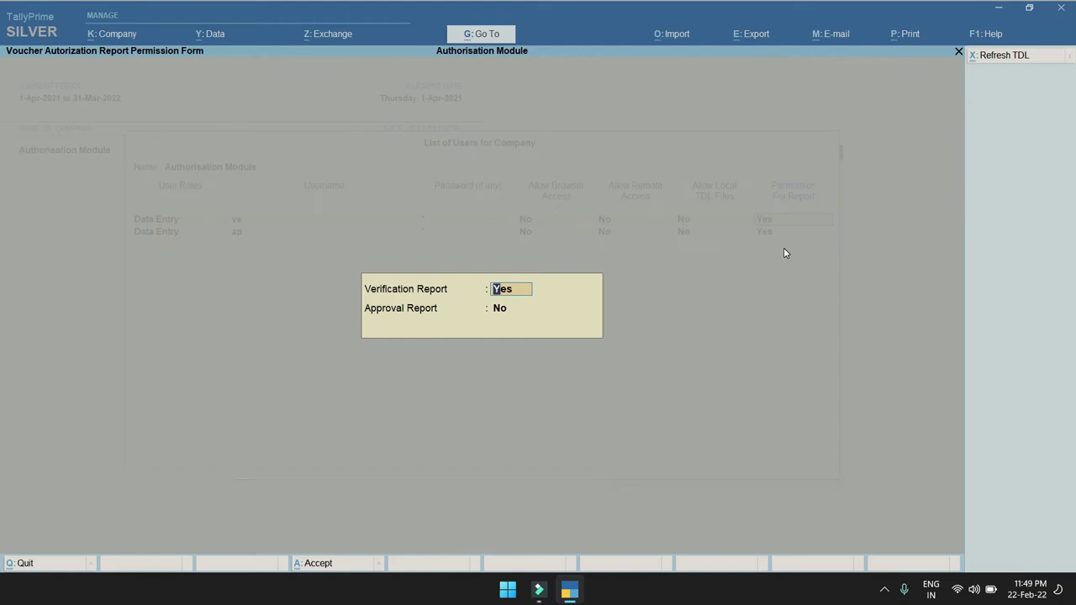
key(Return)
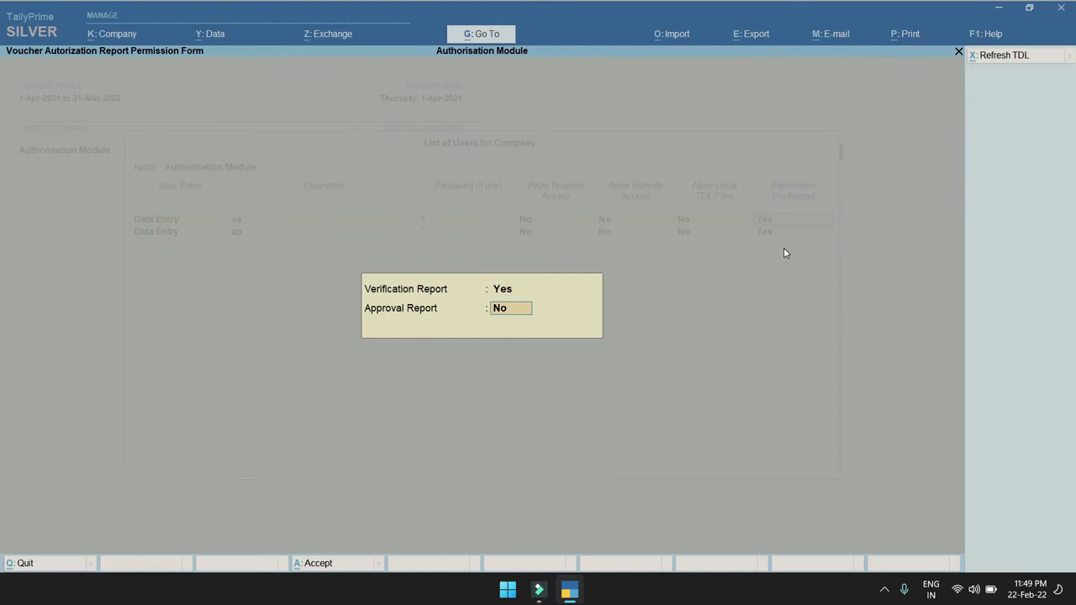
key(Return)
Accept the report permissions of user ap with Verification Report as No and Approval Report as Yes, and save the user list
key(Return)
key(Return)
key(Return)
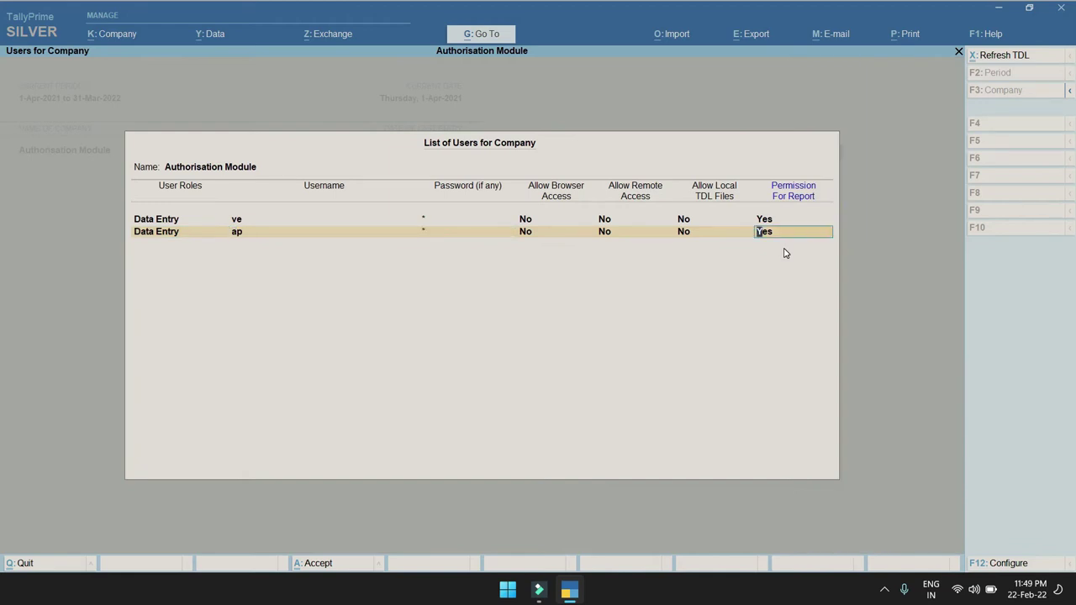
key(Return)
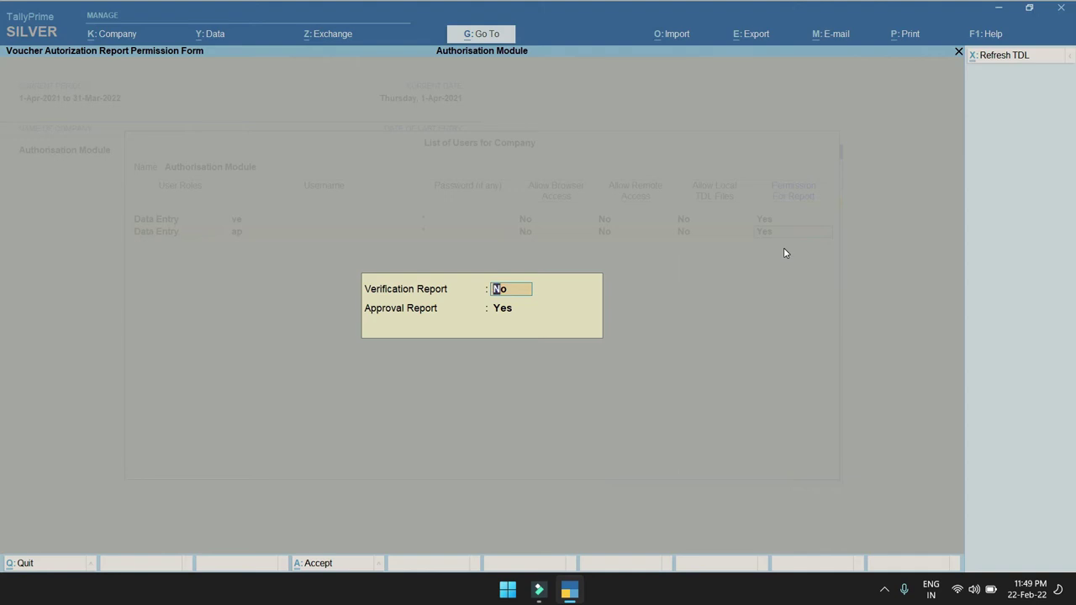
key(Return)
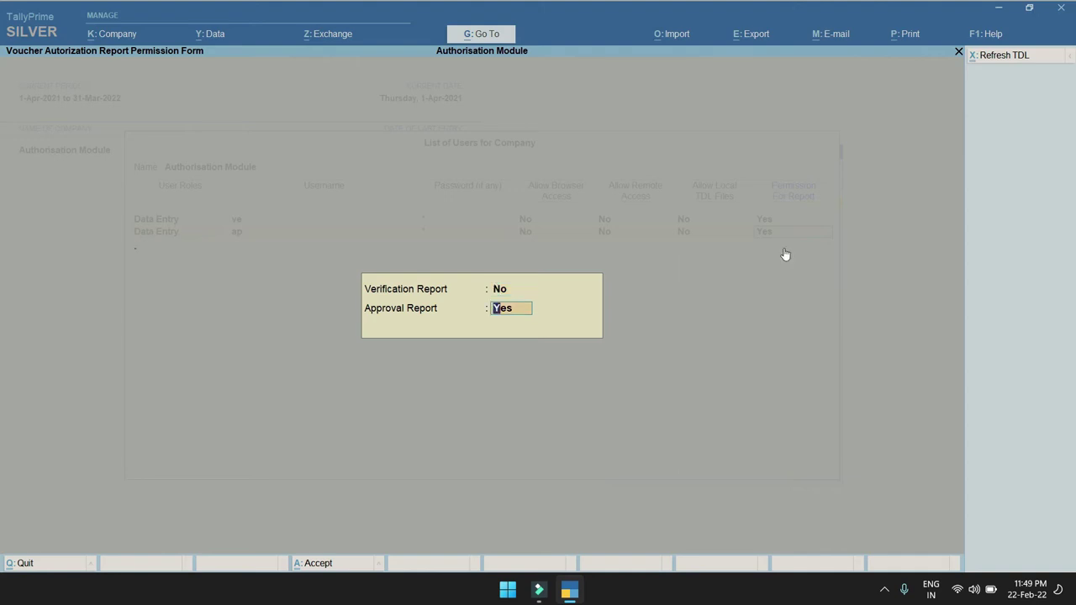
key(Return)
key(Return)
key(Return)
key(Escape)
Open the authorization module's voucher type setup for the Sales voucher type
key(Up)
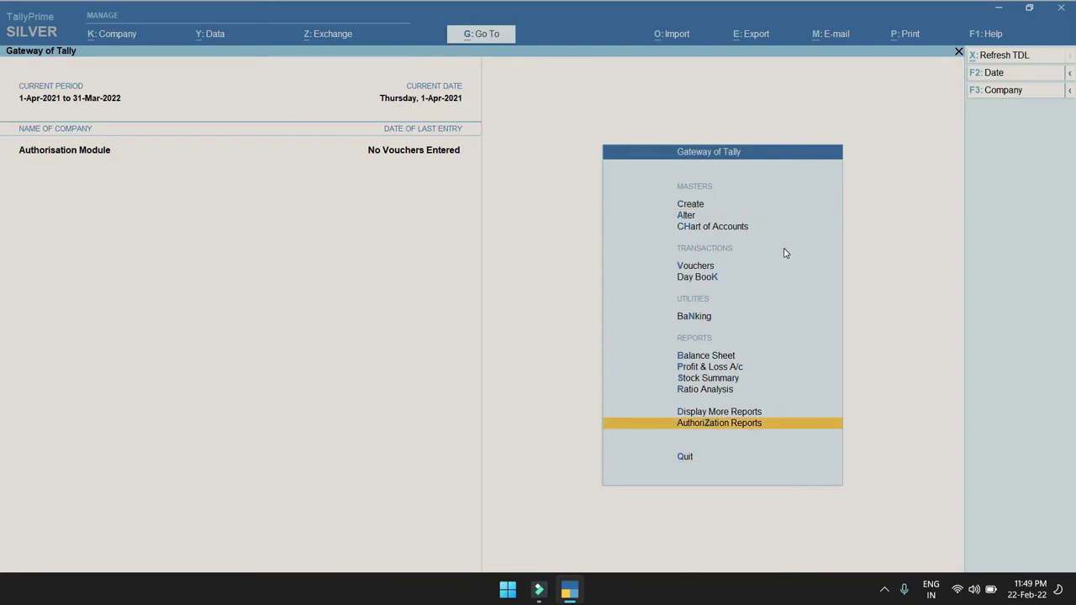
key(Return)
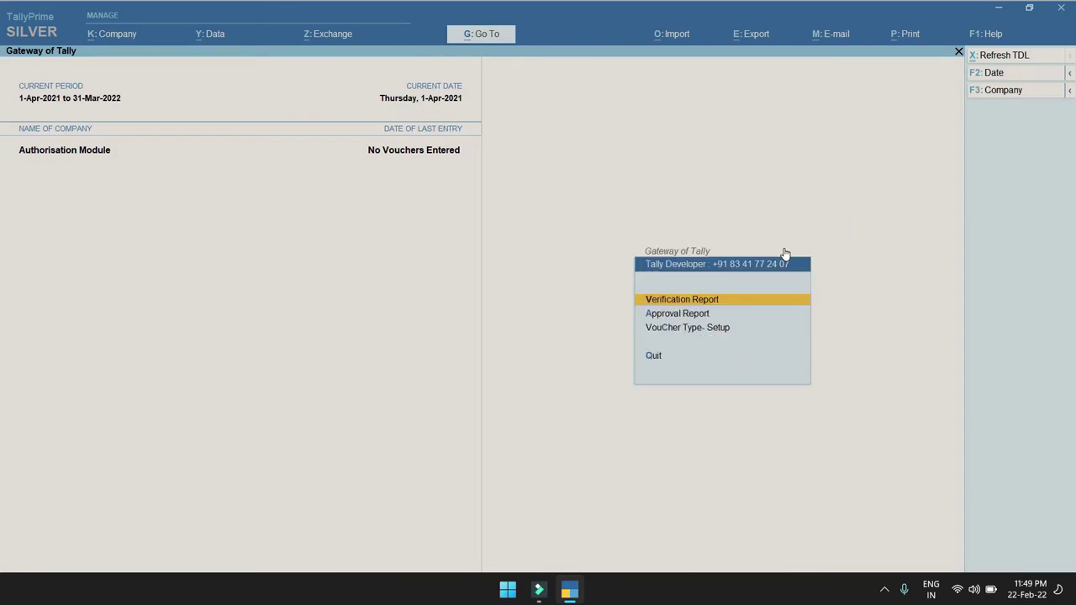
key(Return)
key(Escape)
key(Down)
key(Down)
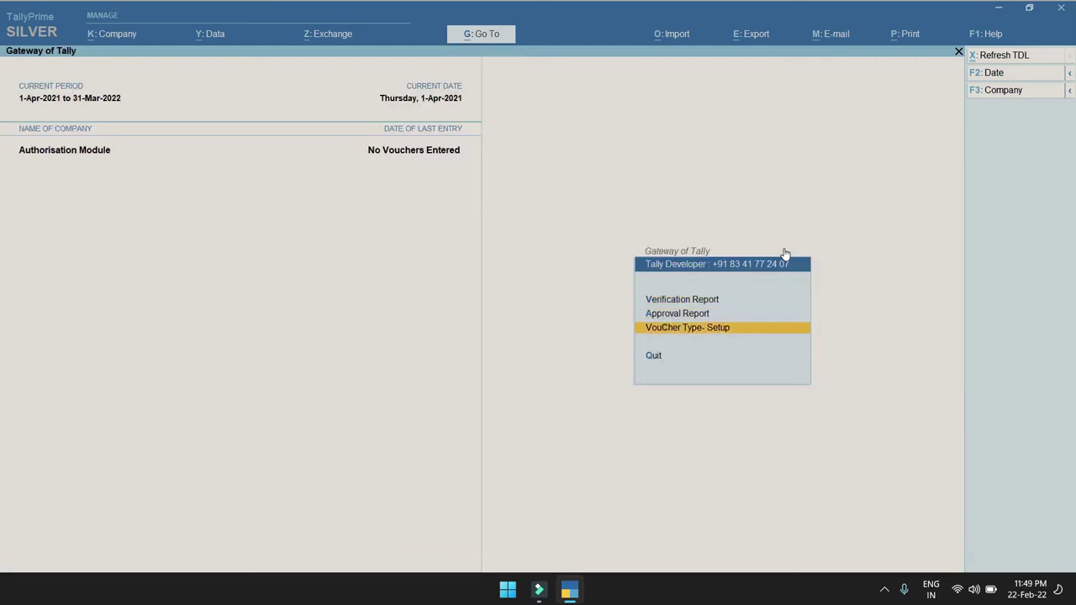
key(Return)
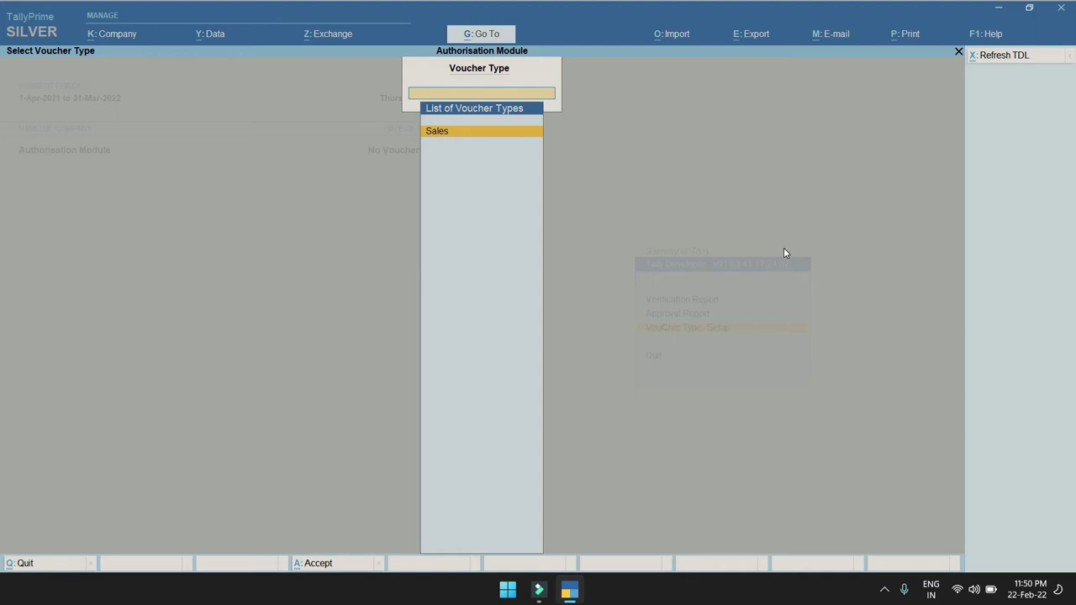
key(Return)
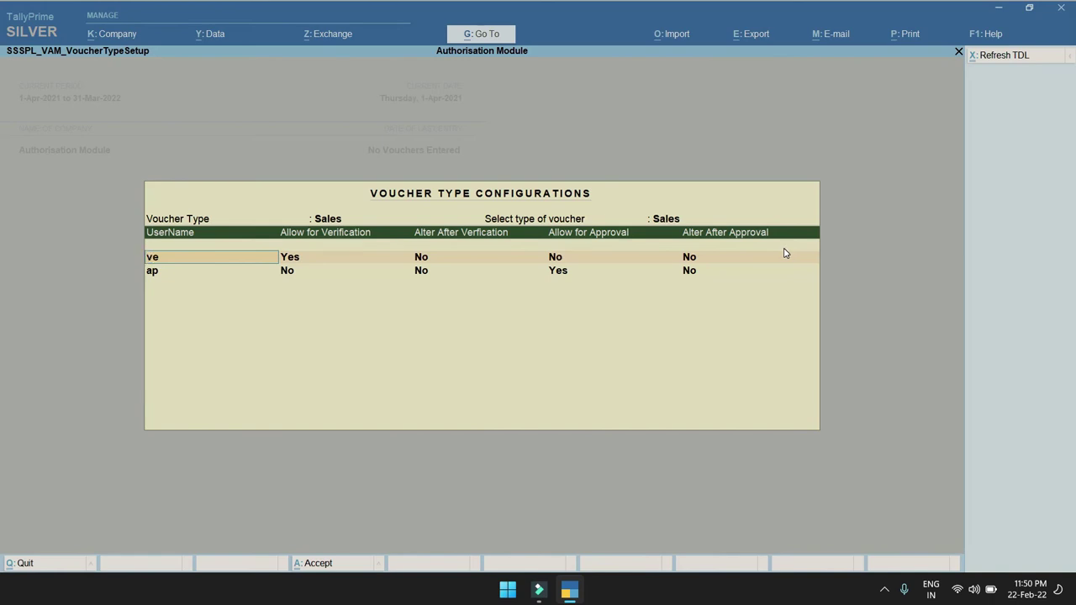
Review the verification, approval and alteration rights of user ve for the Sales voucher type
key(Return)
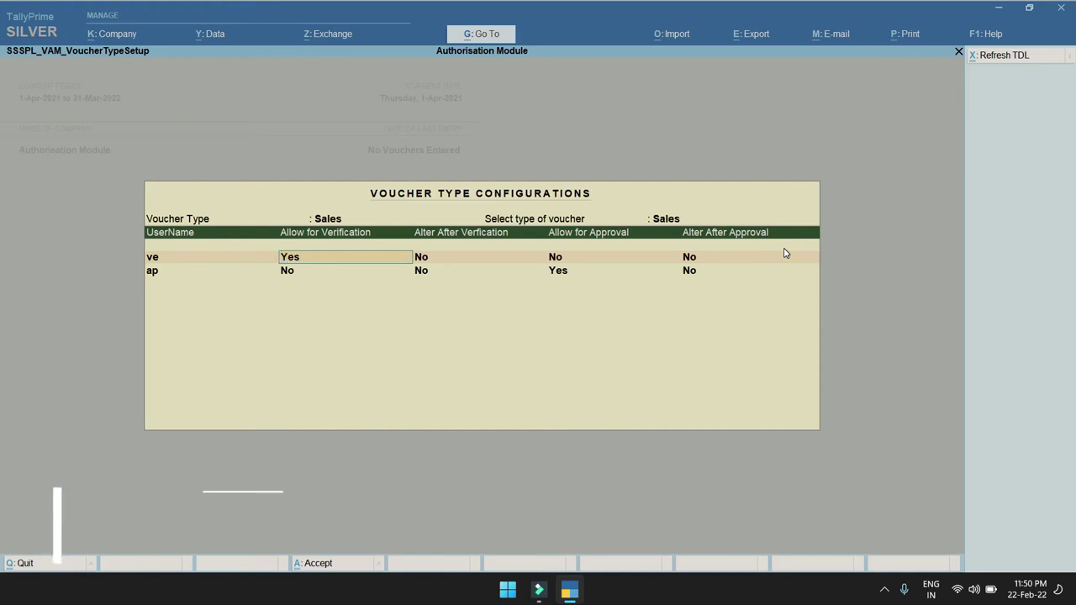
key(Return)
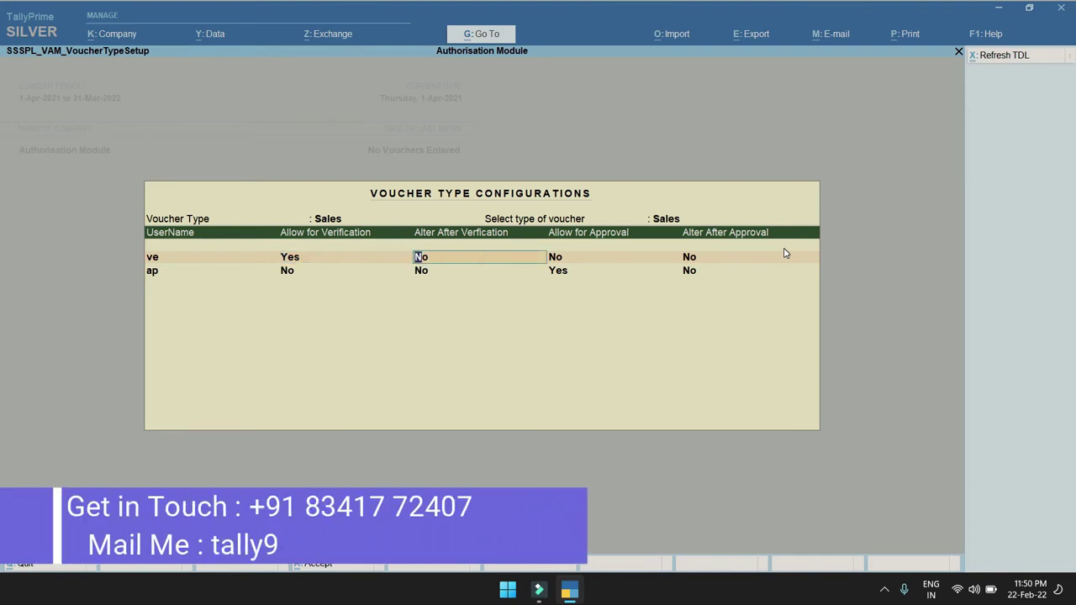
key(BackSpace)
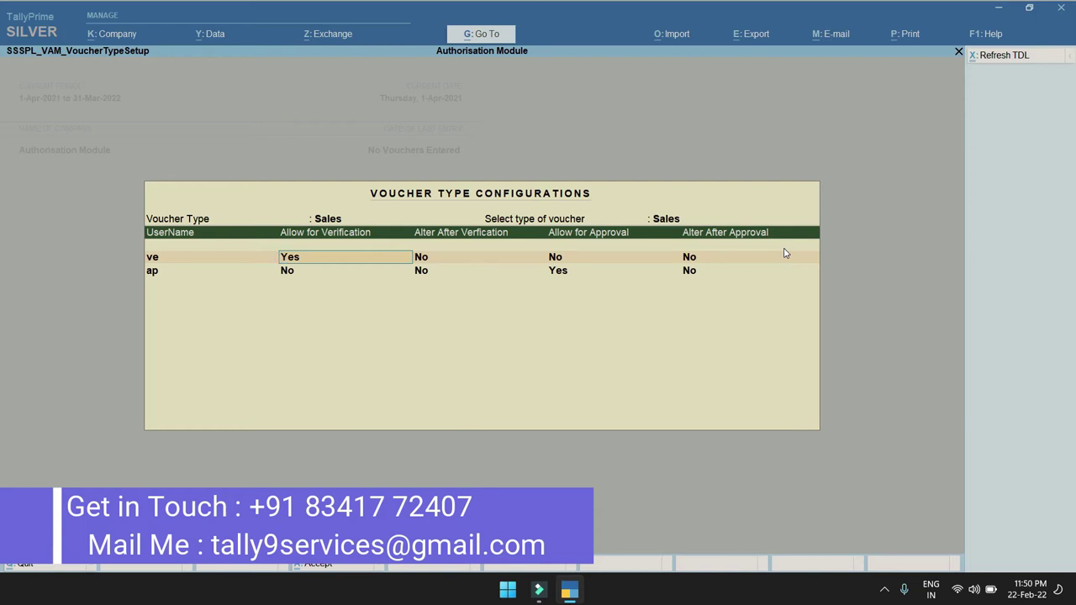
key(Return)
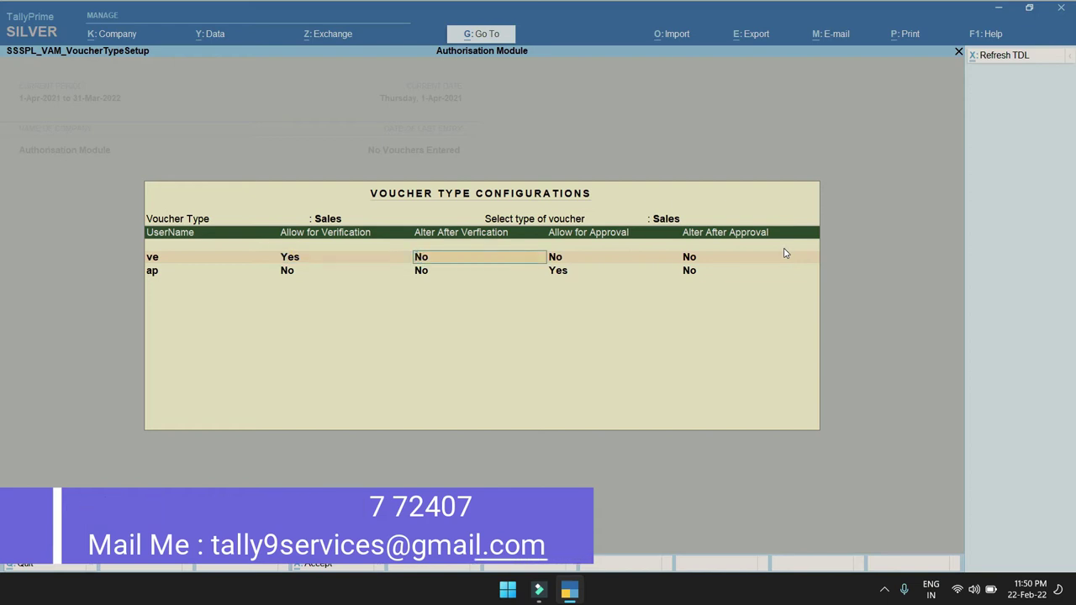
key(Return)
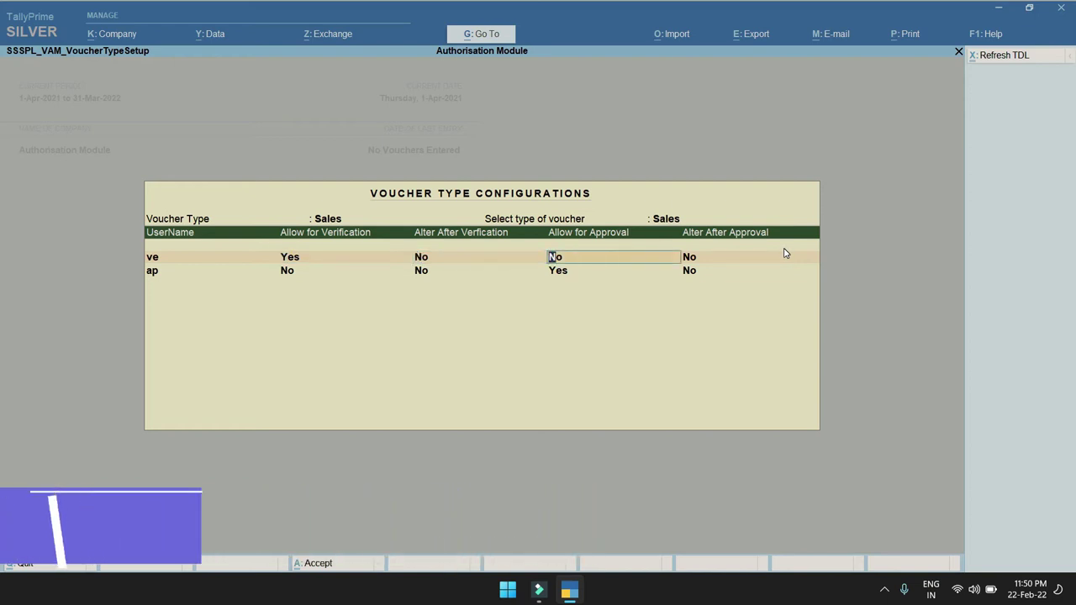
key(Return)
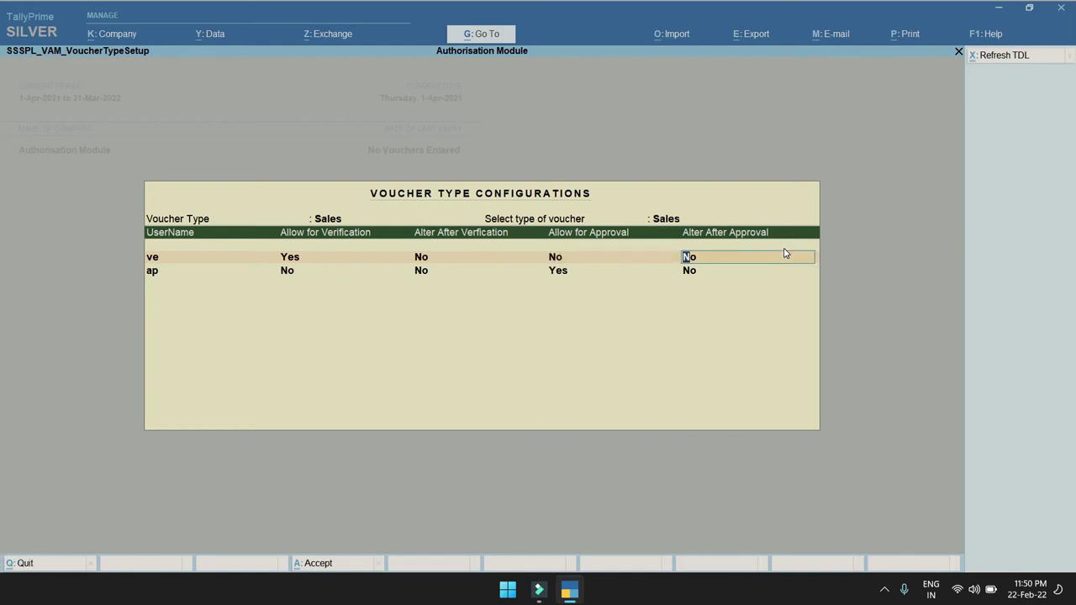
key(Return)
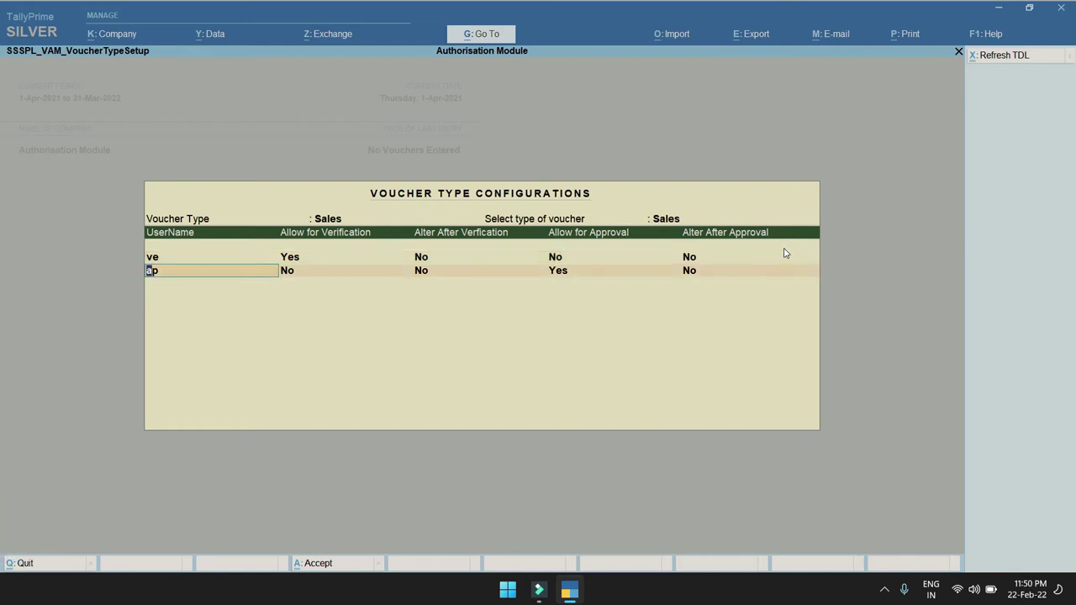
Review the verification, approval and alteration rights of user ap for the Sales voucher type
key(Return)
key(Return)
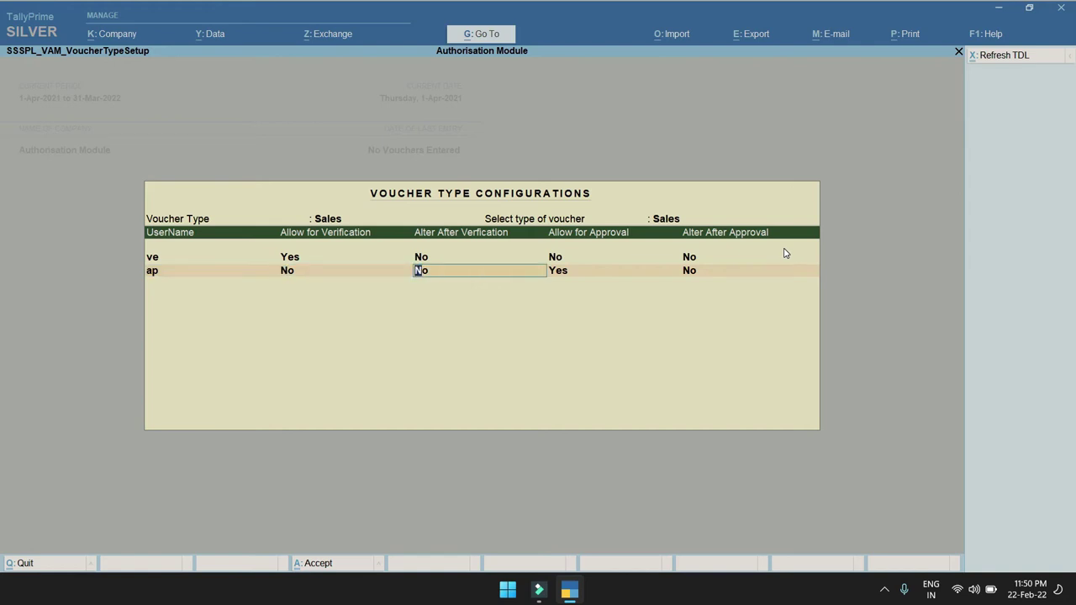
key(Return)
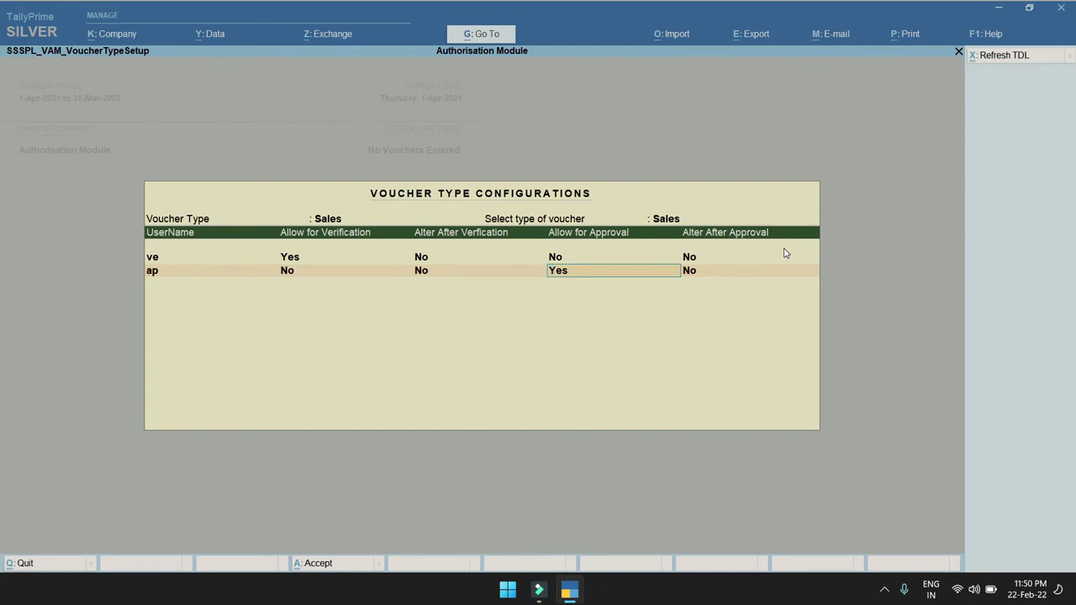
key(Return)
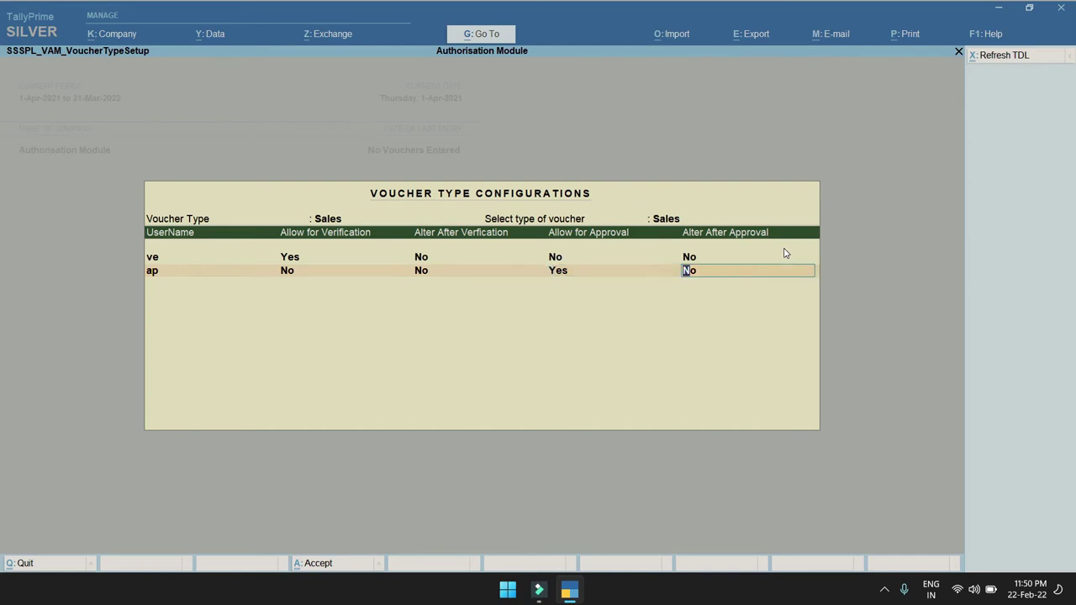
key(Return)
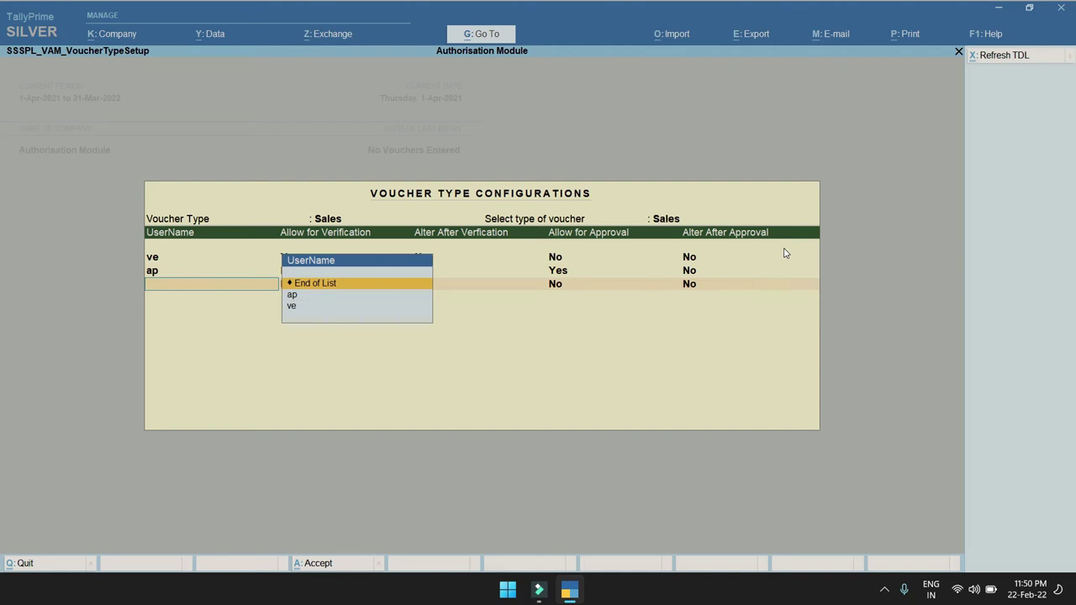
key(BackSpace)
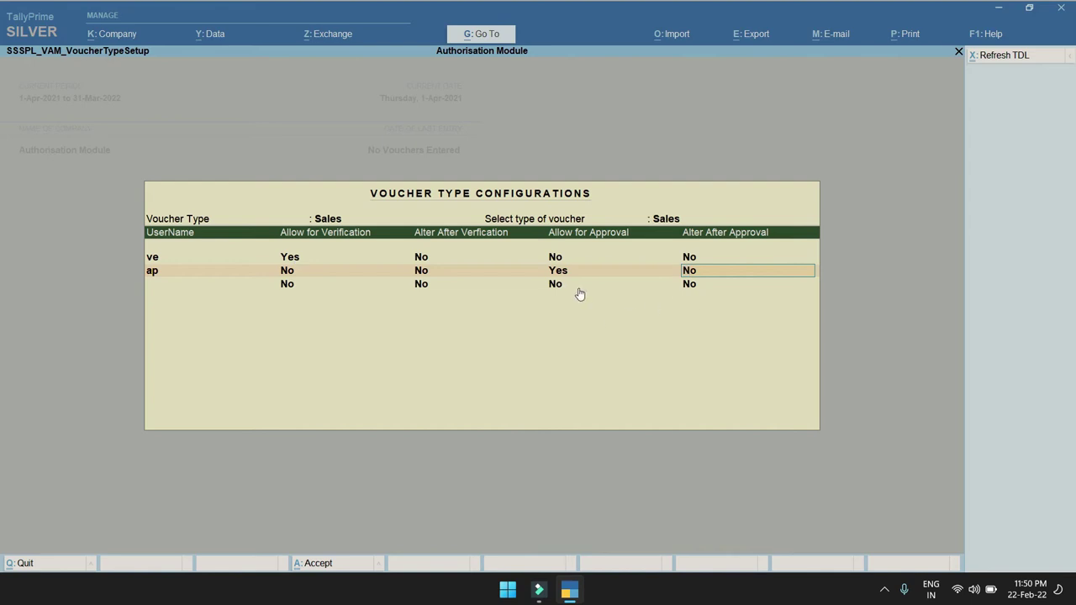
key(Return)
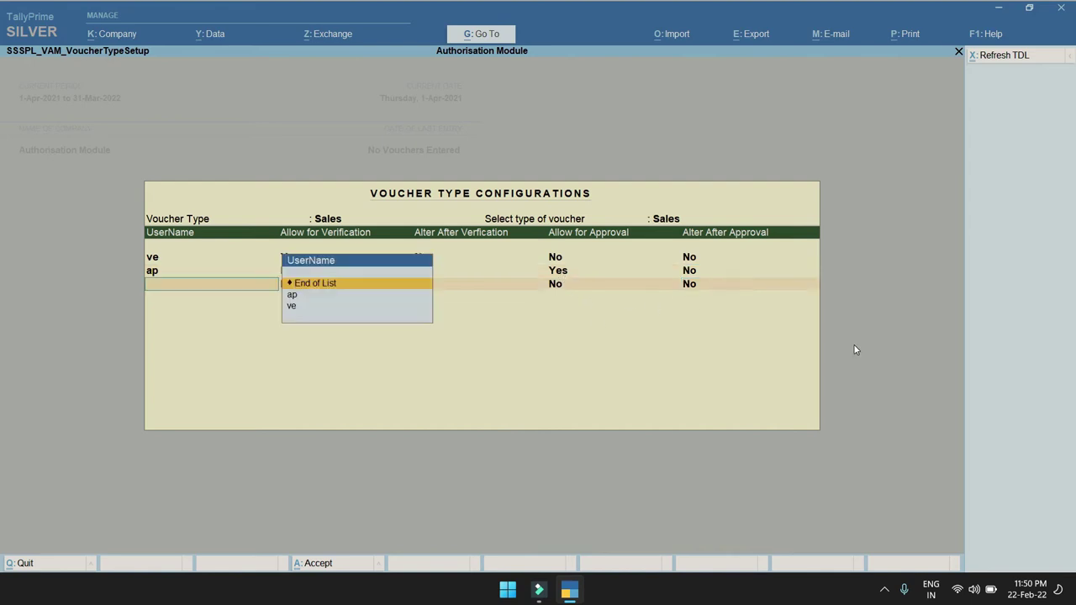
Accept the Sales voucher type configurations for users ve and ap and leave the setup
key(Return)
key(Return)
key(Escape)
Start a new Sales voucher dated 1-Apr-2021 with reference number 1
key(Down)
key(Down)
key(Down)
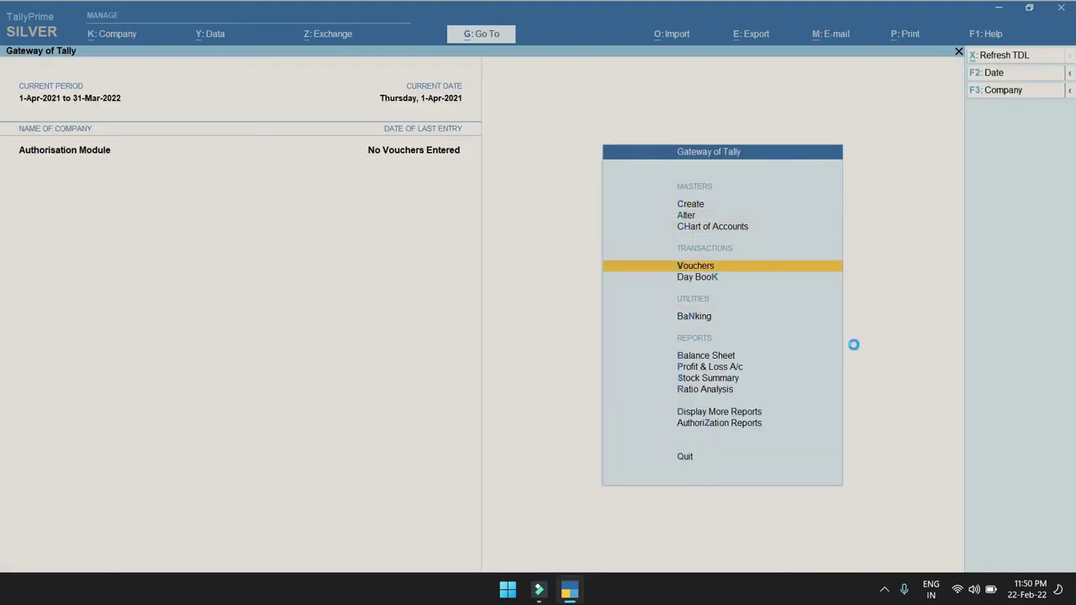
key(Return)
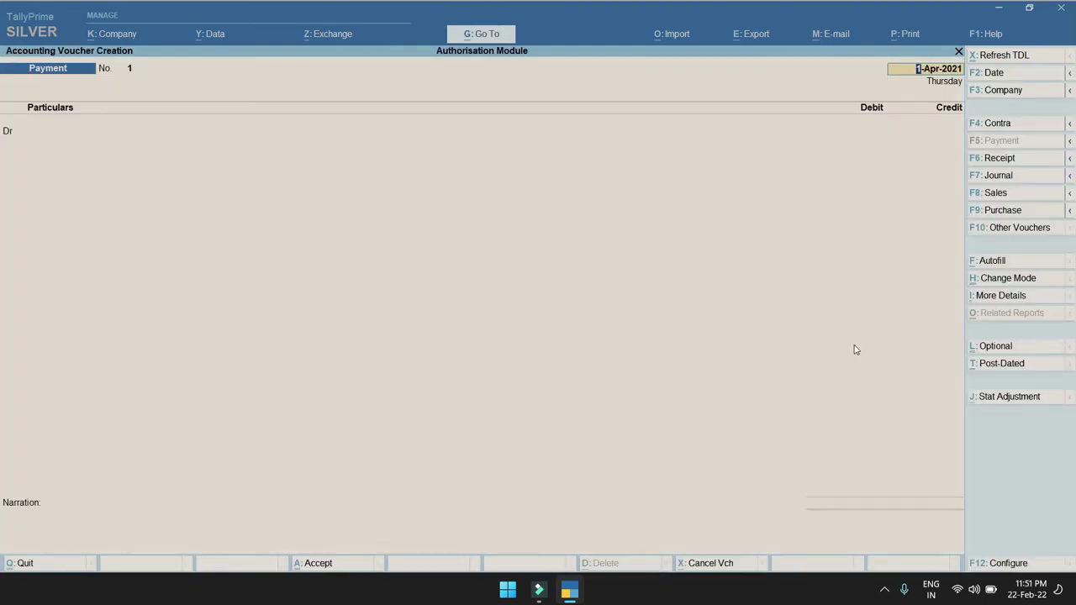
key(F8)
key(Return)
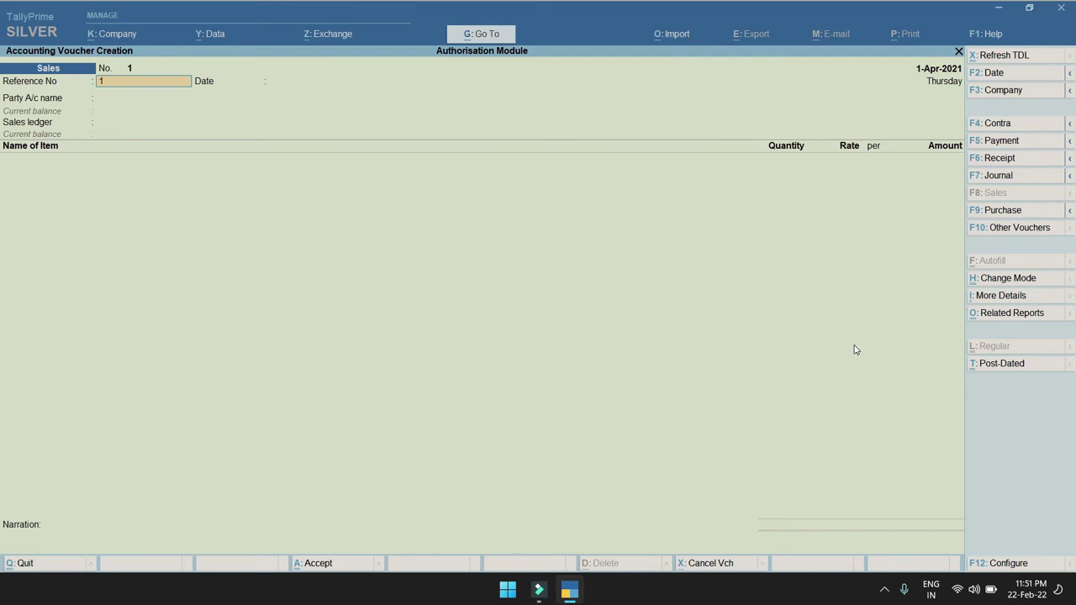
text(1)
key(Return)
key(Return)
Choose the customer's account as the party, accept its details, and set Sales GST as the sales ledger
text(S)
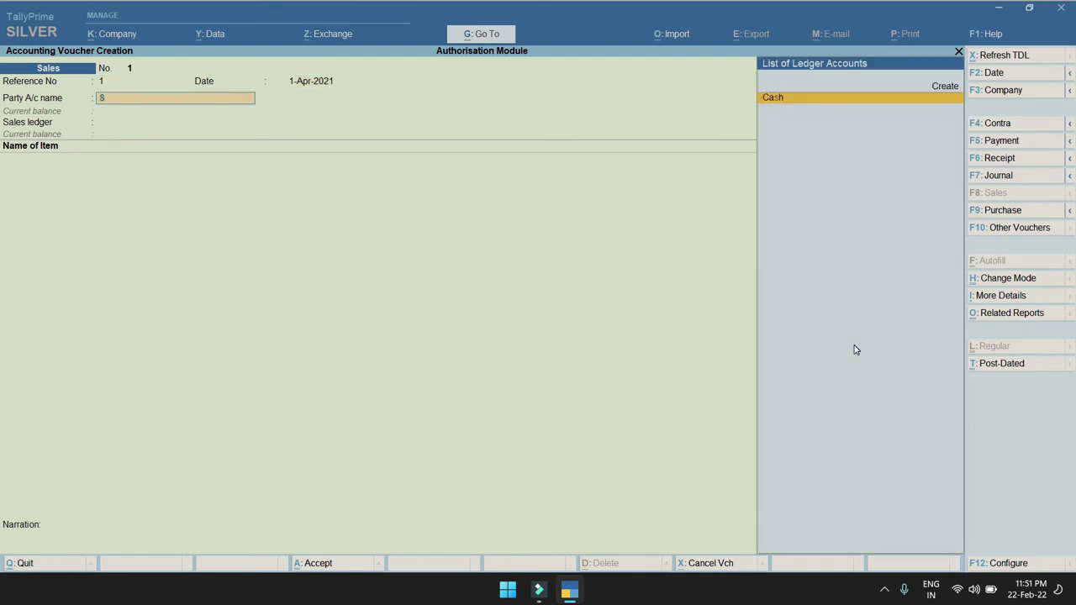
key(BackSpace)
key(Down)
key(Return)
key(Return)
key(Return)
key(ctrl+a)
key(Return)
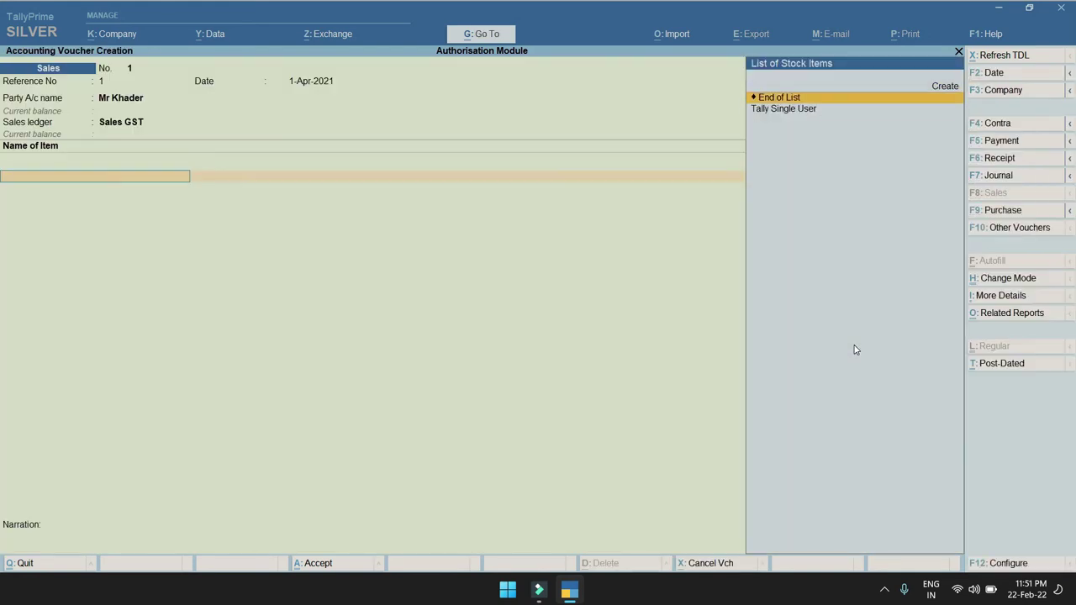
Add the stock item Tally Single User with quantity 1 Nos at a rate of 18,000
key(Down)
key(Return)
text(1)
key(Return)
text(18000)
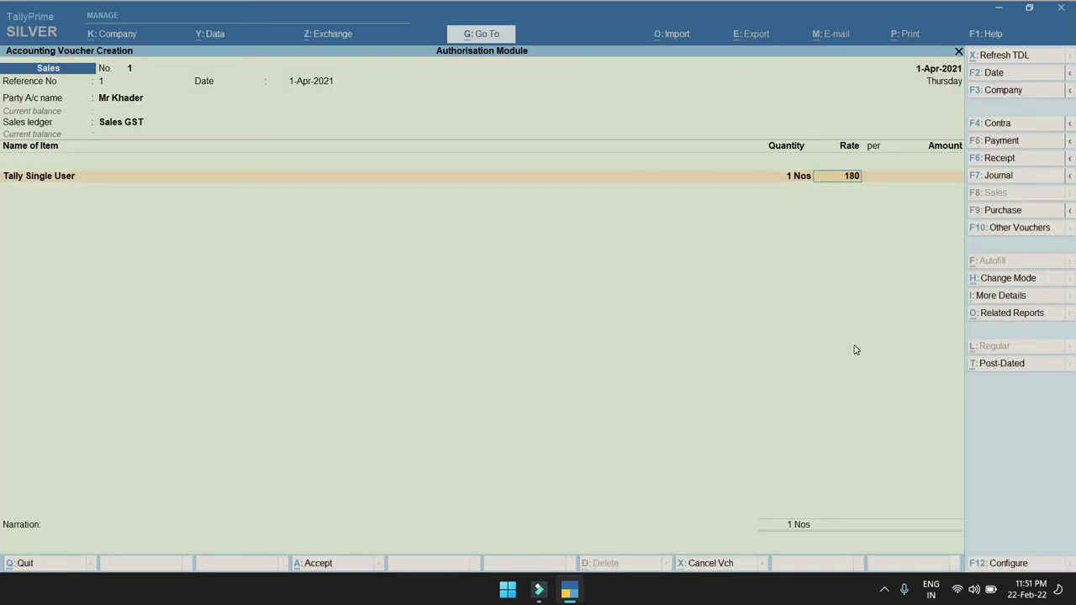
key(Return)
key(Return)
key(Return)
End the item list and add the CGST and SGST tax ledgers to the Sales voucher
key(Return)
text(c)
key(Return)
text(s)
key(Return)
key(Return)
key(Return)
key(Return)
key(Return)
Accept the bill-wise details as New Ref and save the Sales voucher
key(Return)
key(Return)
key(Return)
key(Return)
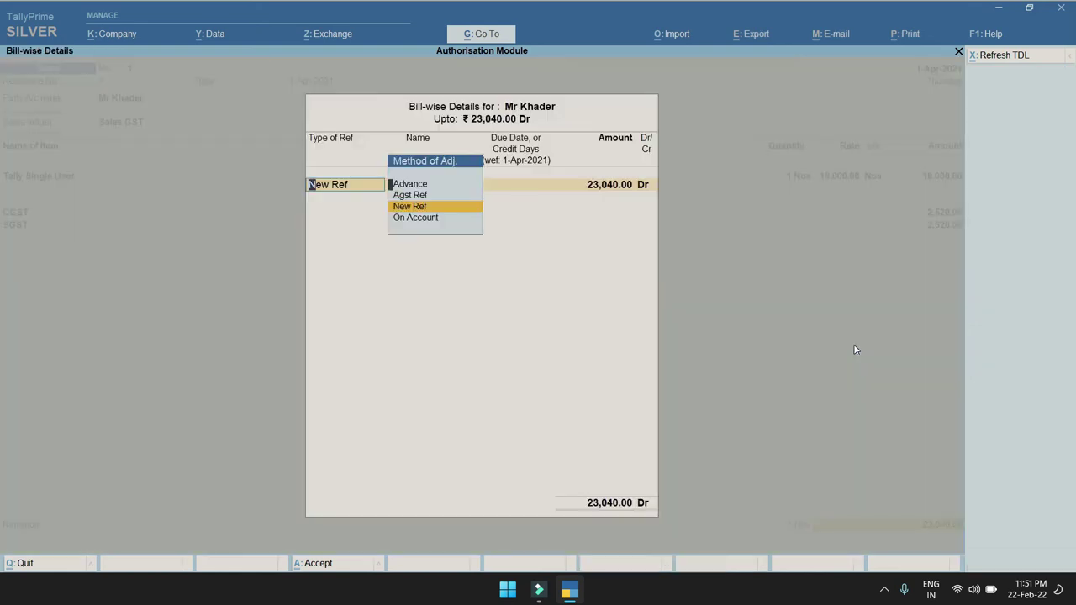
key(Return)
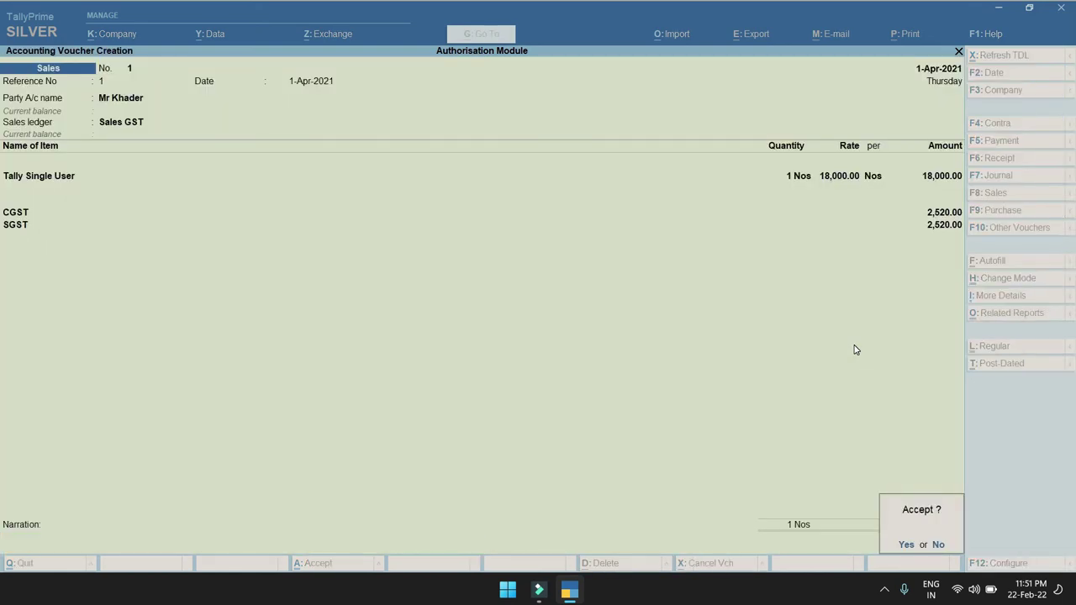
key(Return)
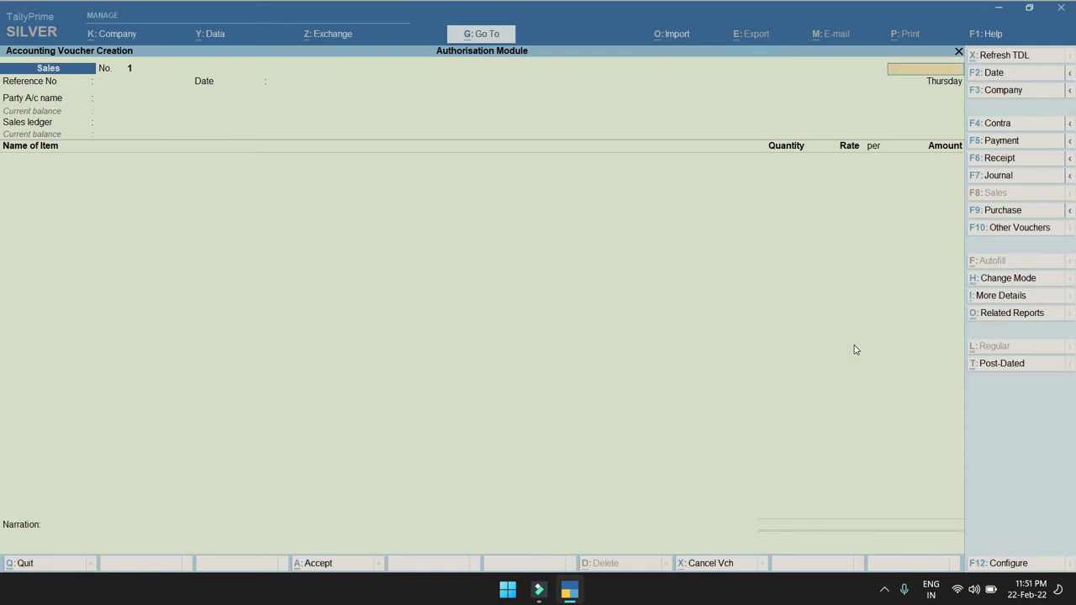
Leave voucher entry and open the Sales Register from the account books
key(Escape)
key(d)
key(a)
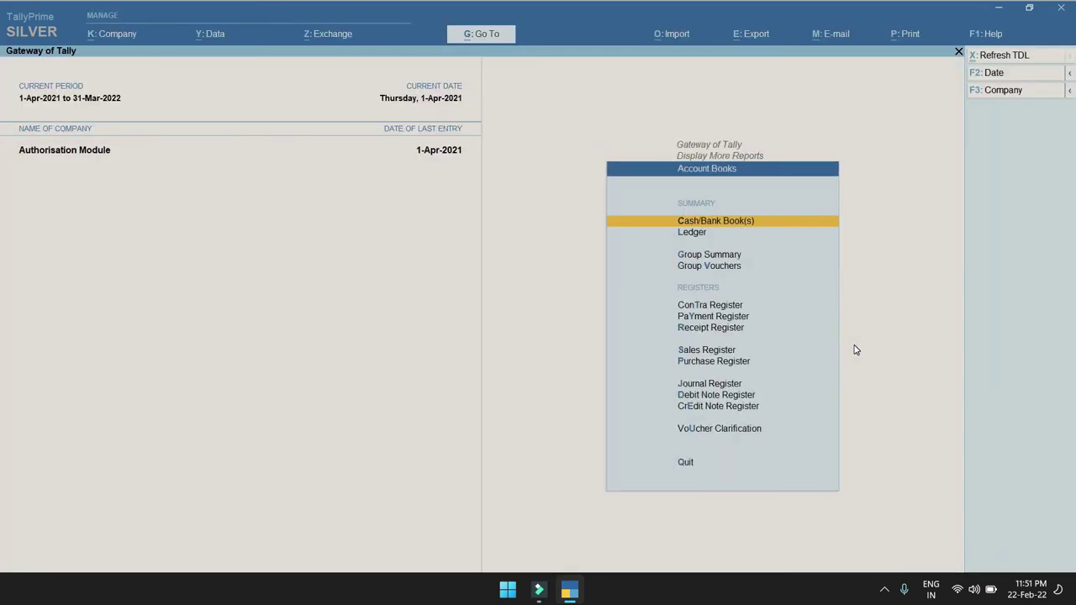
key(s)
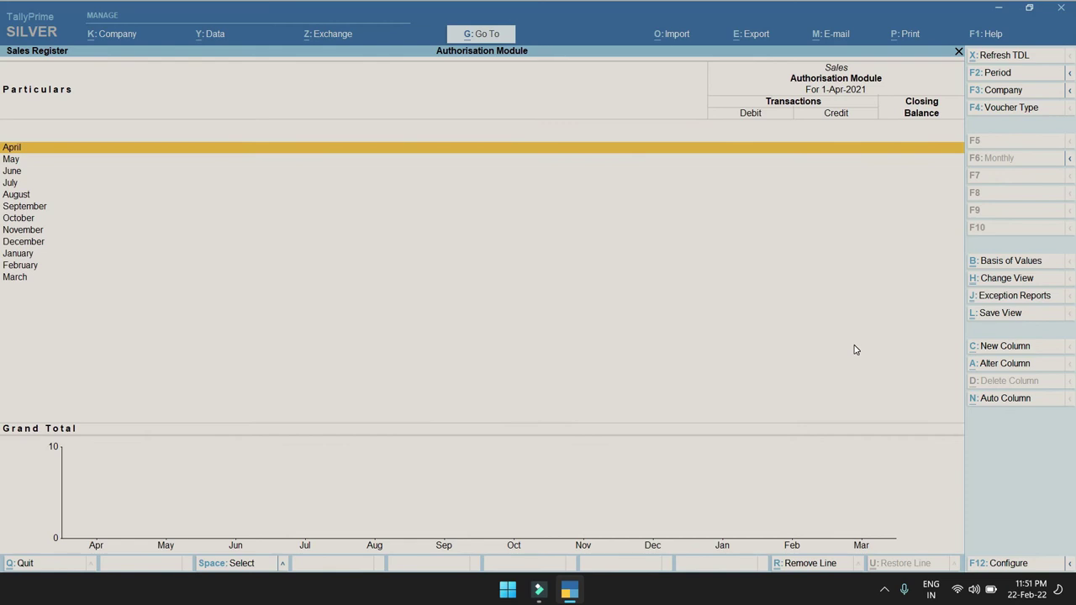
Examine the monthly lines of the Sales Register for the new voucher, and return to Gateway of Tally
key(Down)
key(Down)
key(Down)
key(Down)
key(Down)
key(Down)
key(Down)
key(Up)
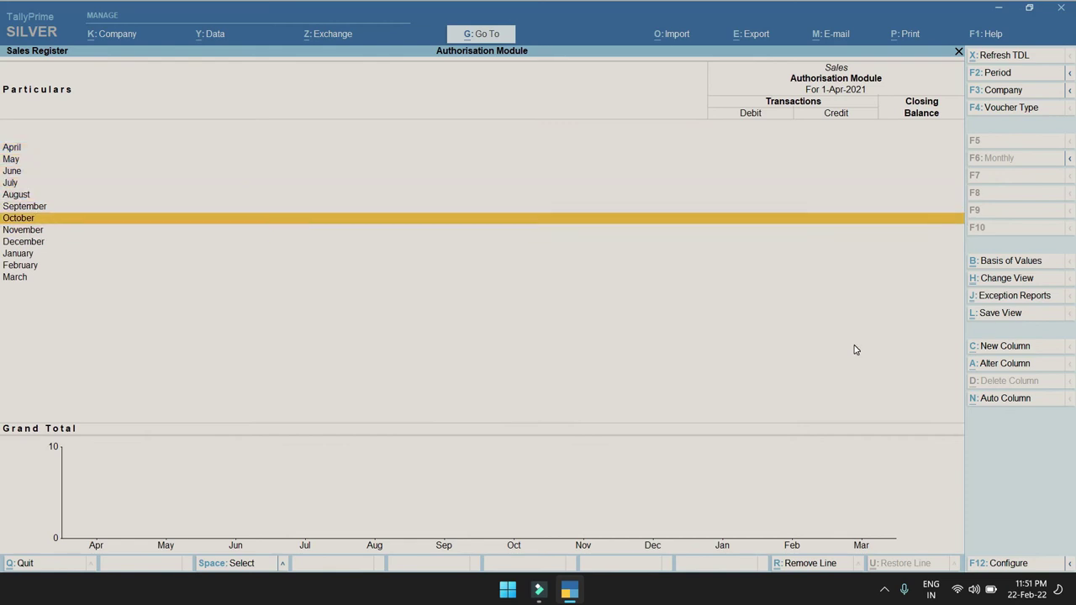
key(Up)
key(Up)
key(Up)
key(Up)
key(Up)
key(Up)
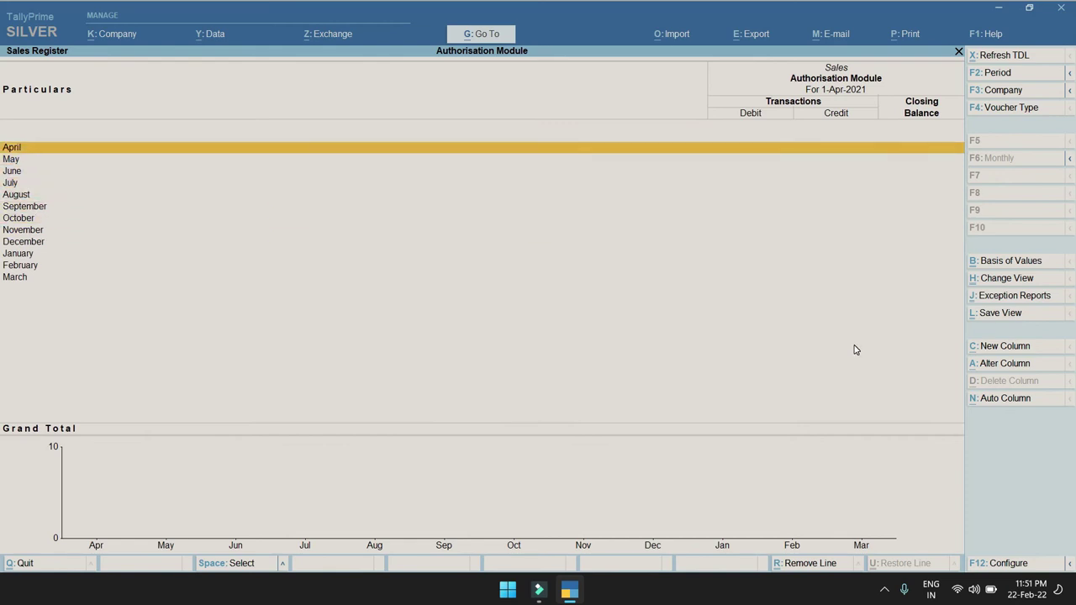
key(Escape)
key(Escape)
key(Escape)
key(Escape)
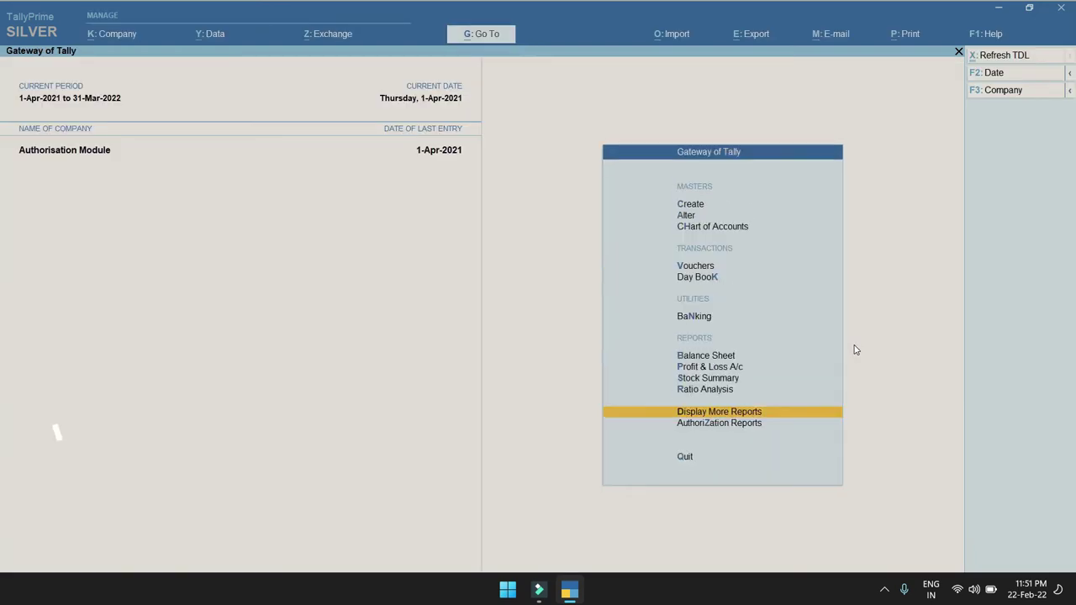
Open the Sales voucher from the Day Book, check its authorization status, and close it
key(d)
key(d)
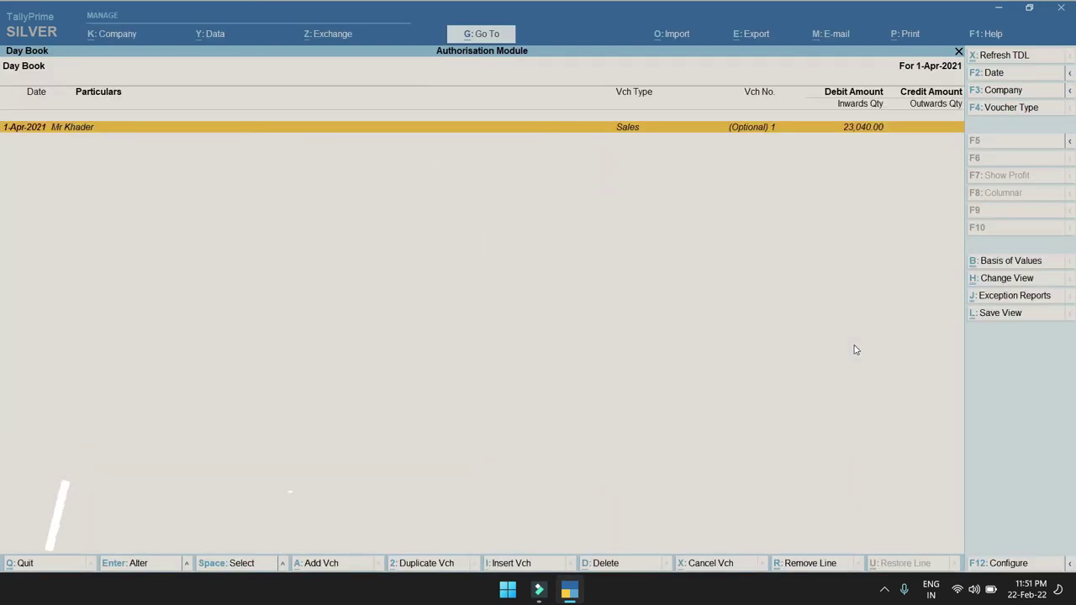
key(Return)
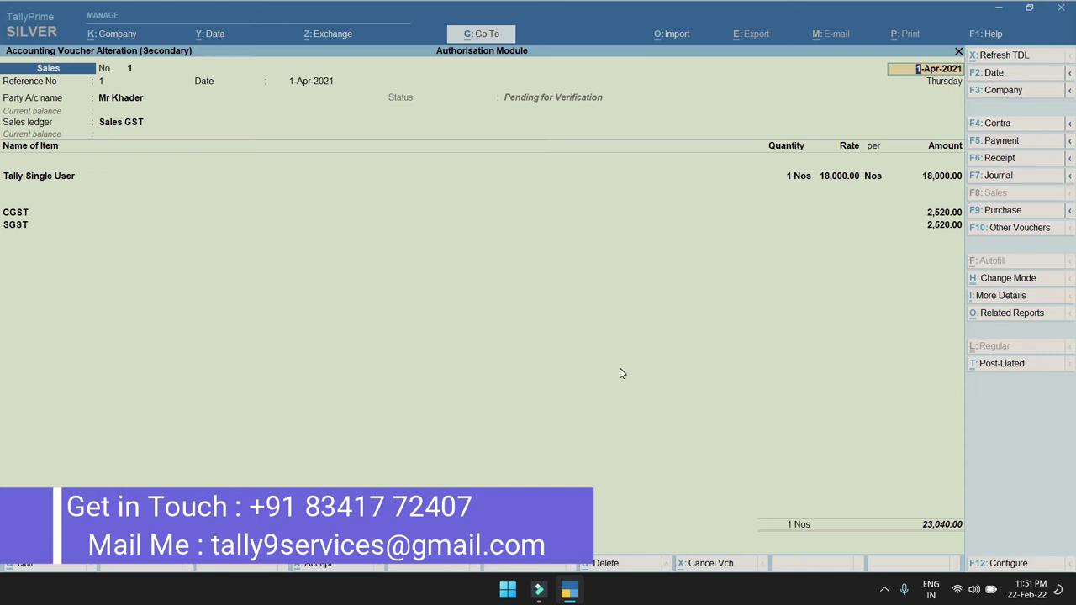
key(Escape)
key(Escape)
key(Escape)
Reopen the Authorisation Module company and log in as user ve with the account password
key(y)
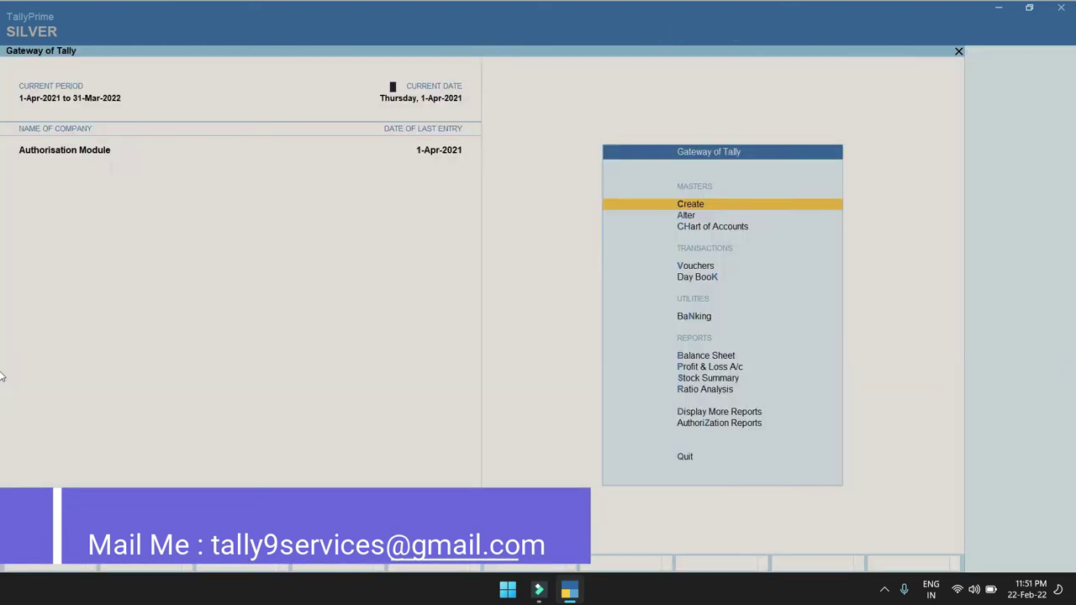
key(Return)
key(Return)
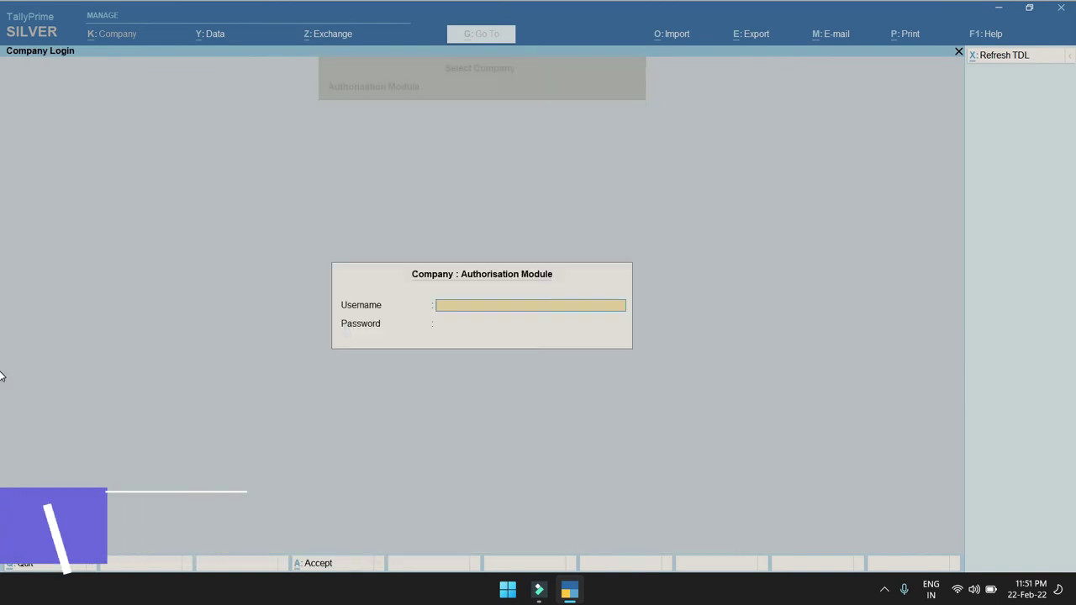
text(ve)
key(Return)
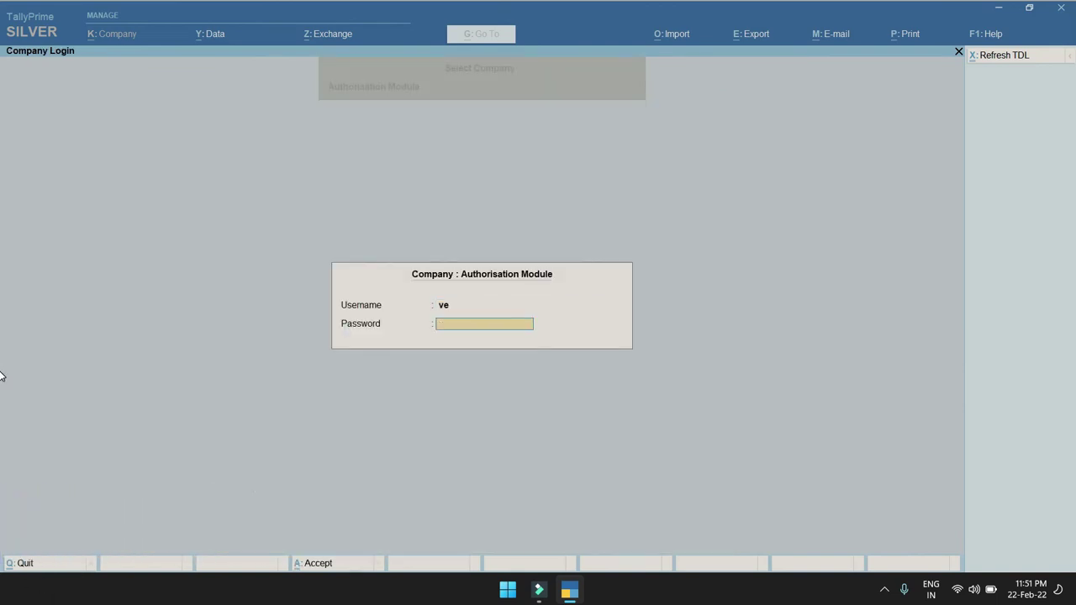
text(*)
key(Return)
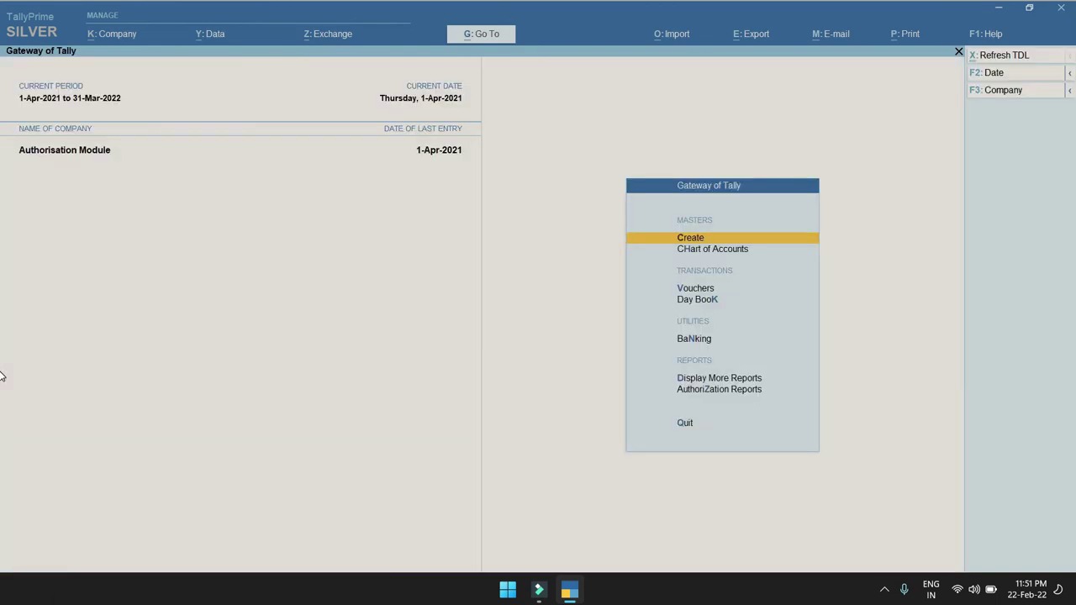
Open the Verification Report from the authorization reports
key(Down)
key(Down)
key(Down)
key(Down)
key(Down)
key(Down)
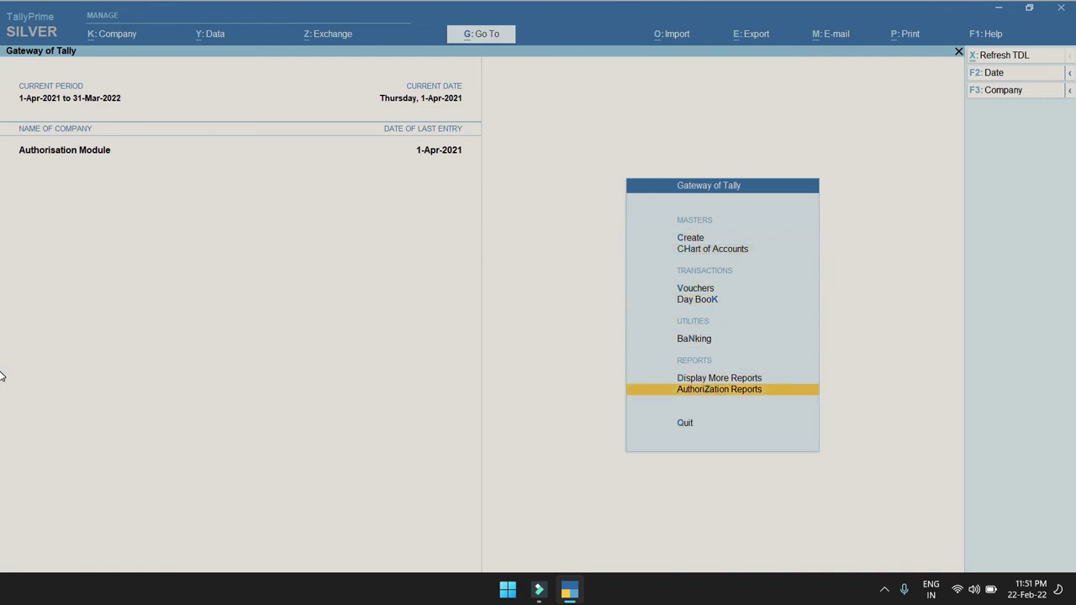
key(Return)
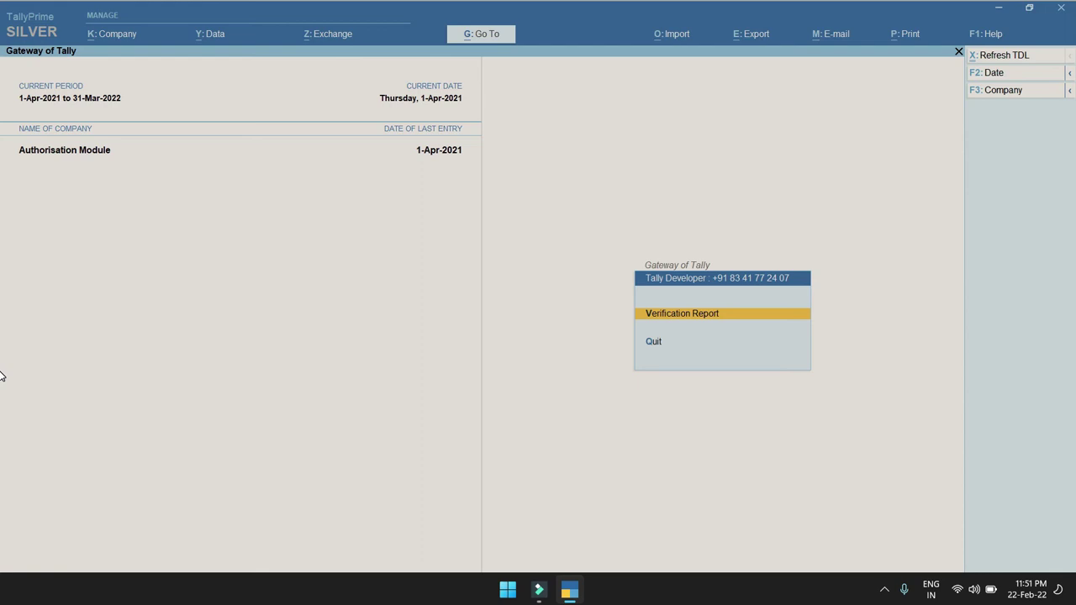
key(Return)
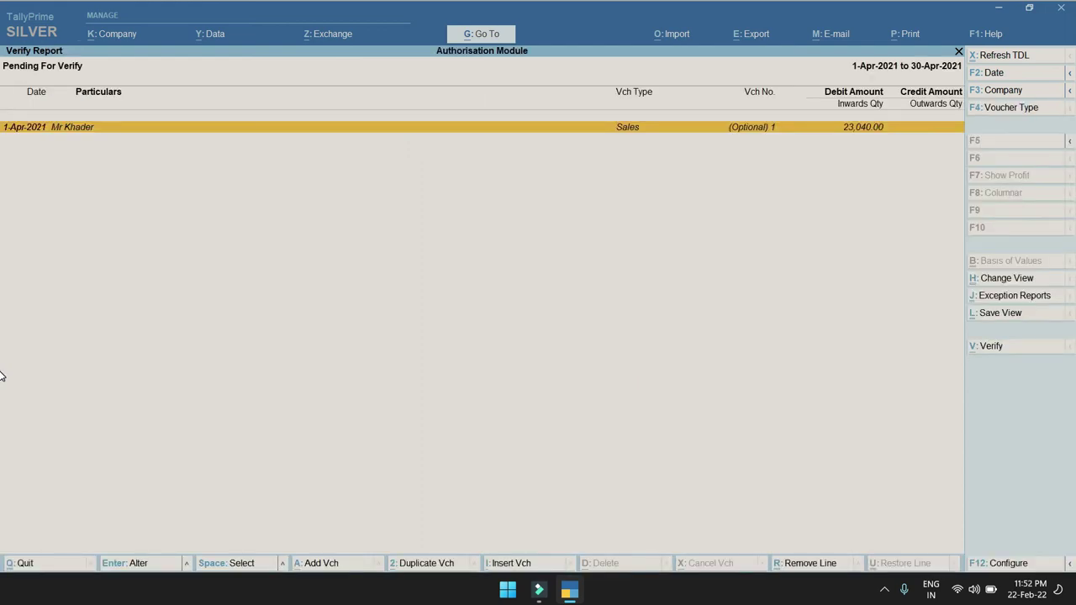
Inspect the Sales voucher pending verification and return to the report without altering it
key(Return)
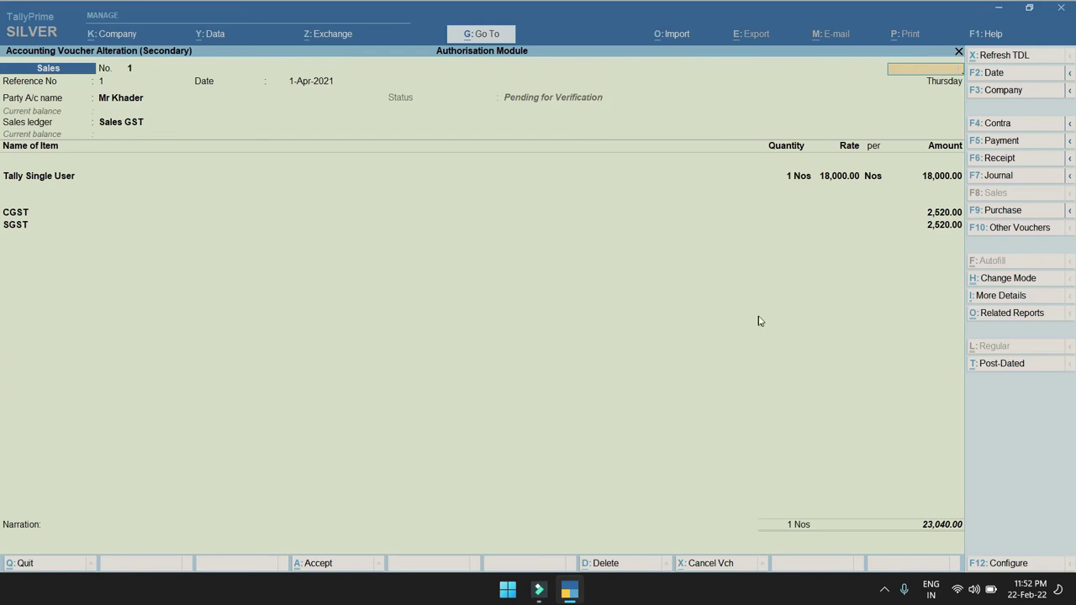
key(Escape)
key(y)
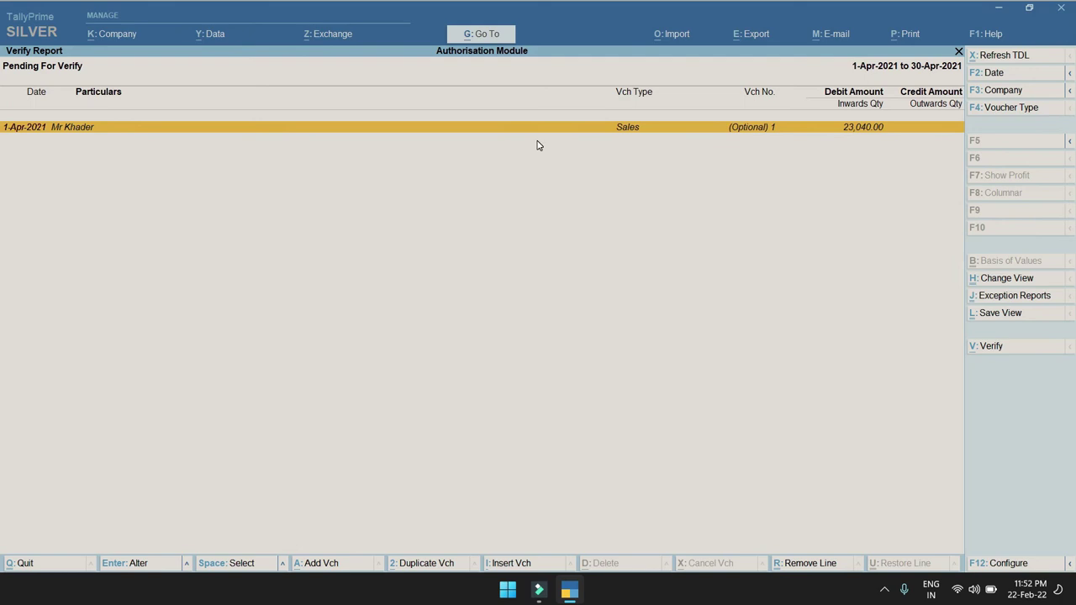
Verify the pending Sales voucher of 1-Apr-2021 and recheck the Verification Report
key(space)
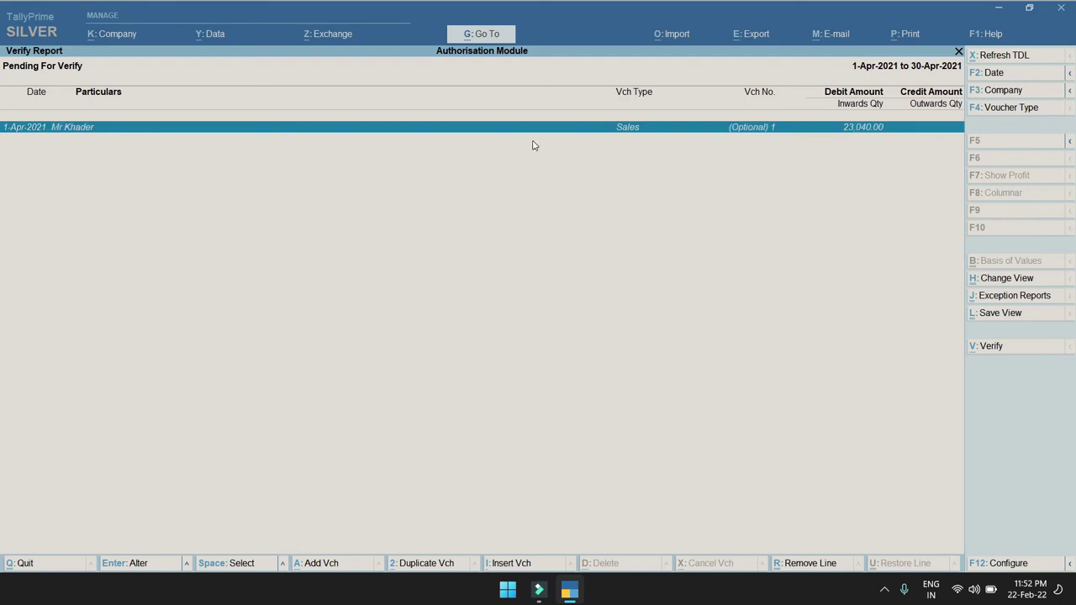
click(993, 356)
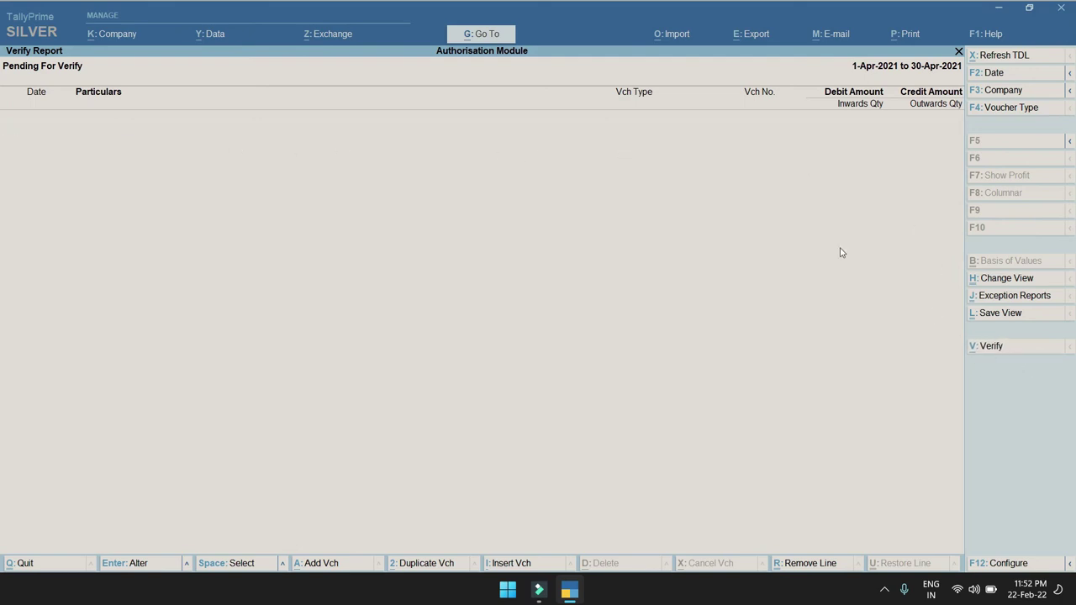
key(Escape)
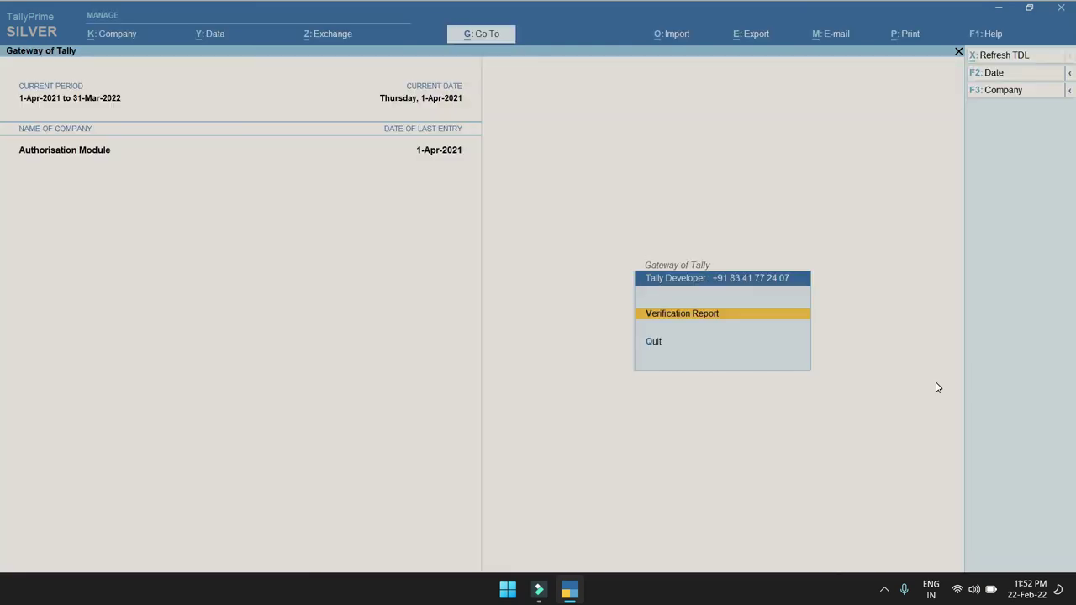
key(Return)
key(Escape)
key(Escape)
Open the verified Sales voucher from the Day Book, check its status, and close it
key(Home)
key(d)
key(Return)
key(Return)
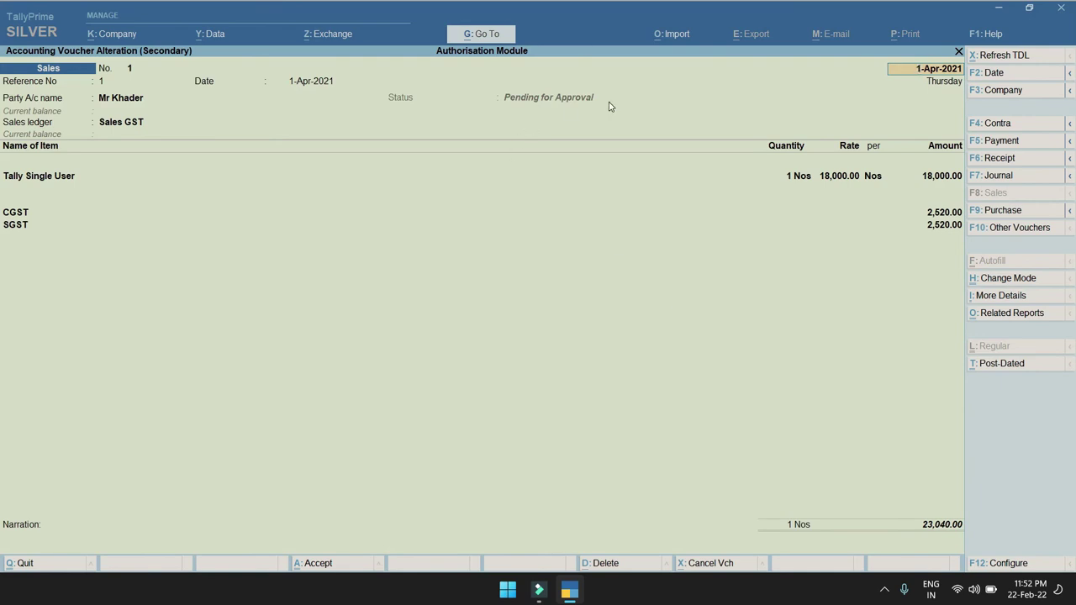
key(Escape)
key(Return)
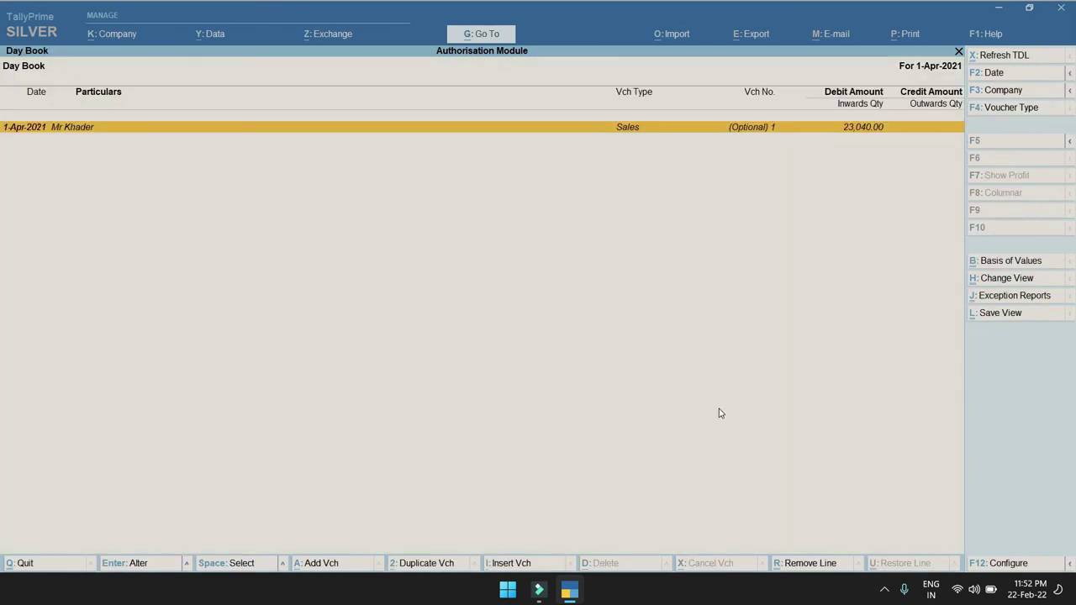
Leave the Day Book and check which authorization reports user ve can open
key(Escape)
key(Escape)
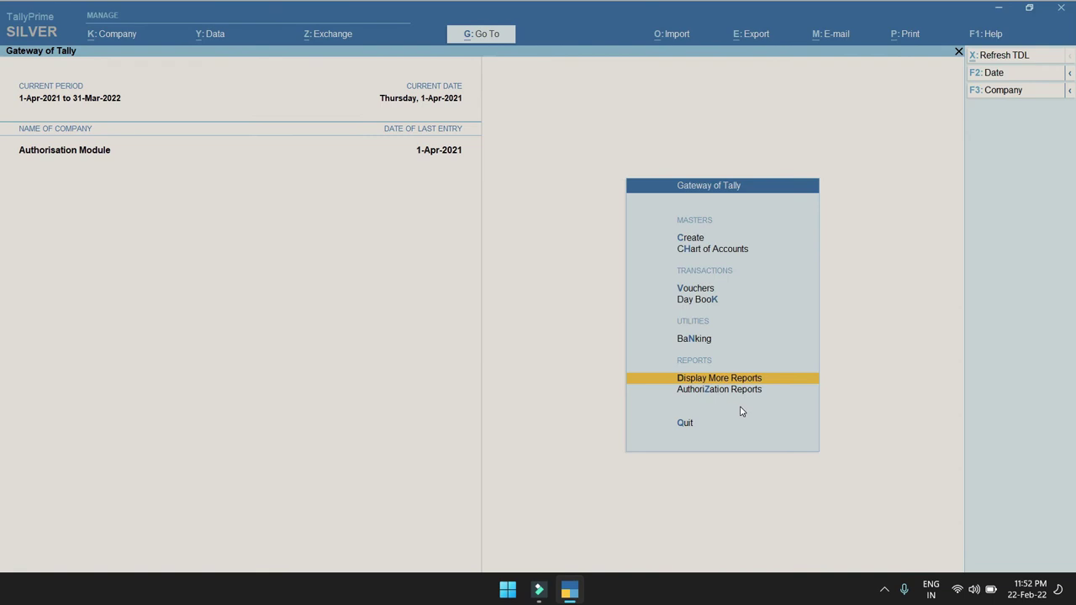
key(z)
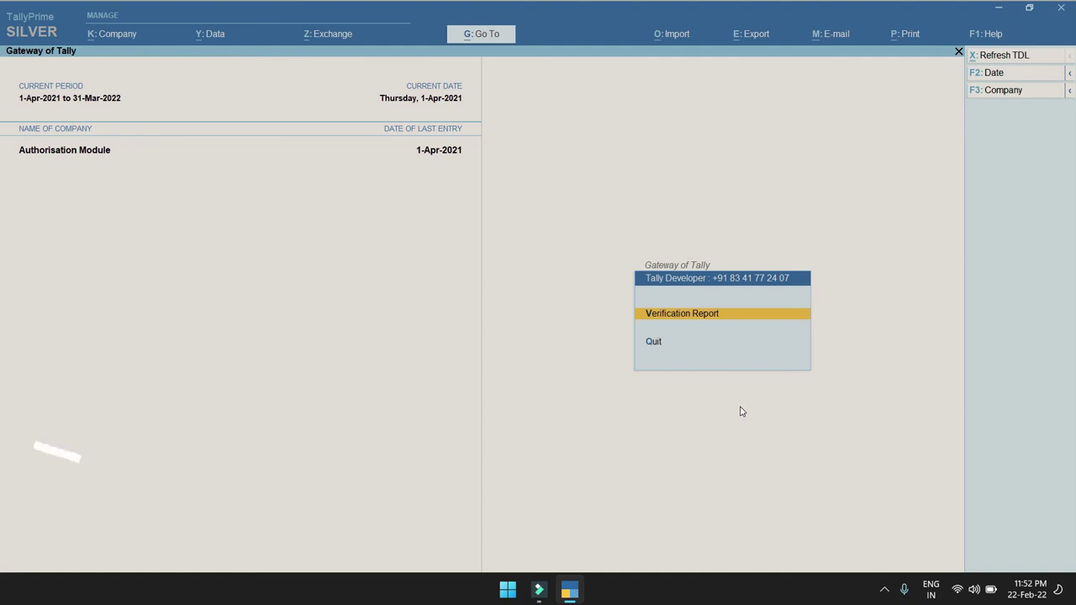
key(Escape)
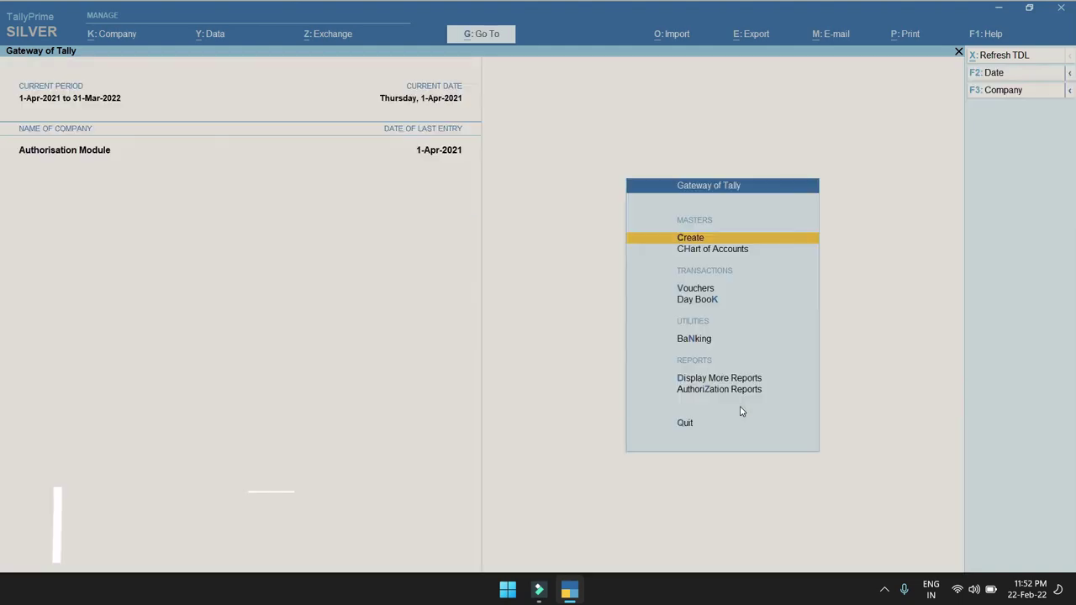
Reopen the Authorisation Module company and log in as user ap
key(alt+F3)
key(y)
key(Return)
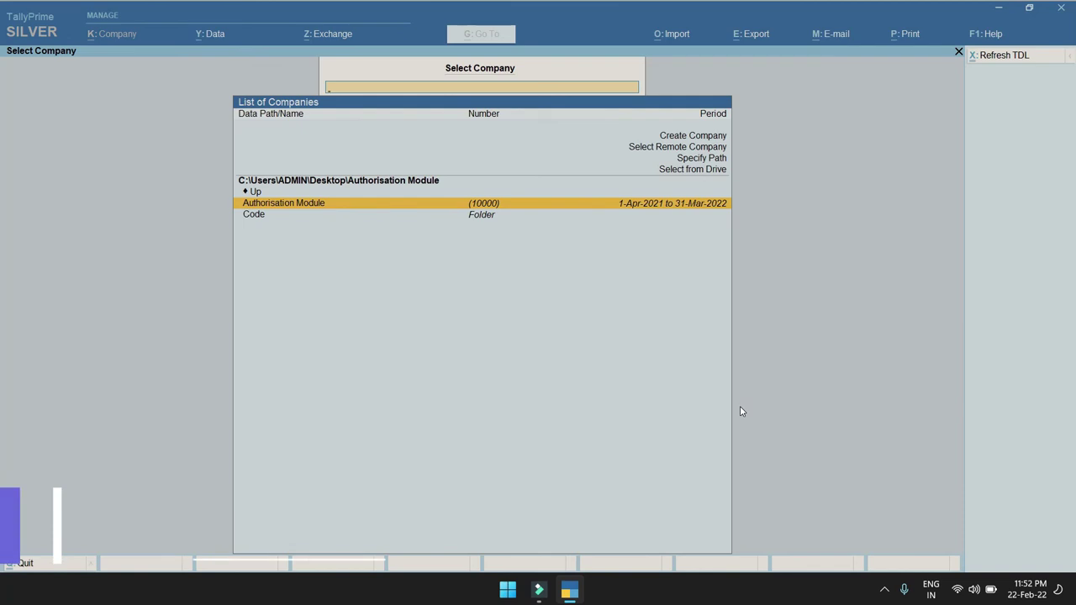
key(Return)
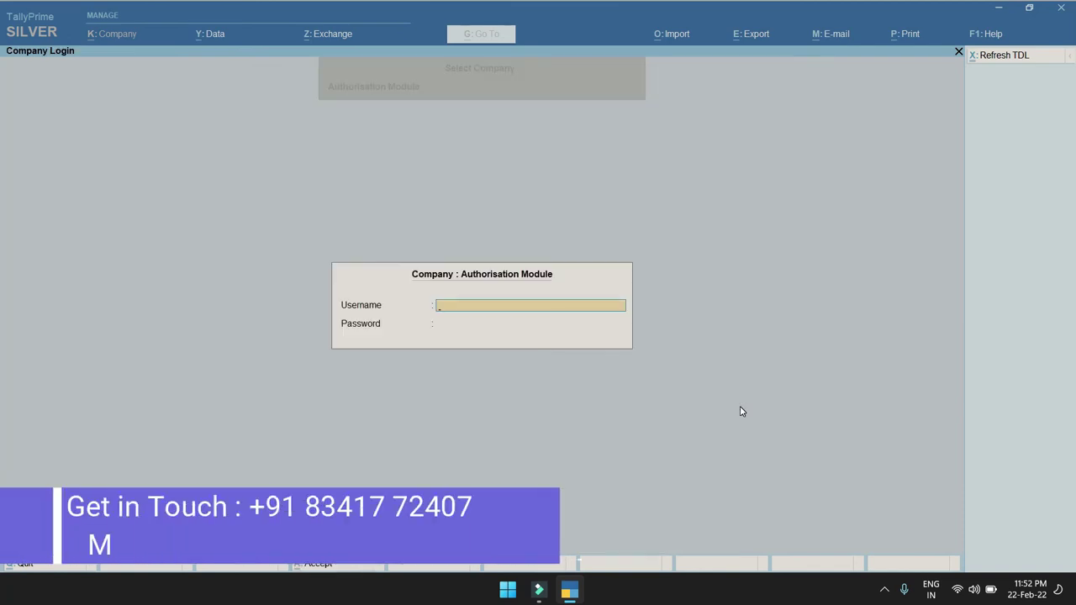
text(ap)
key(Return)
key(Return)
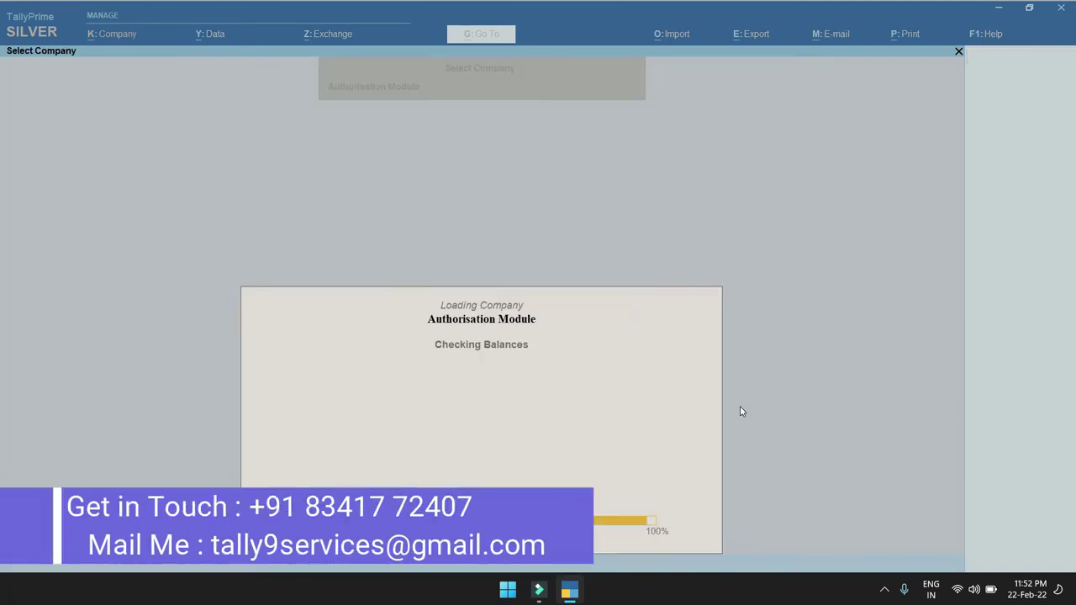
Open the Approval Report, inspect the Sales voucher pending approval and return to the report without altering it
key(Down)
key(Down)
key(Down)
key(Down)
key(Down)
key(Down)
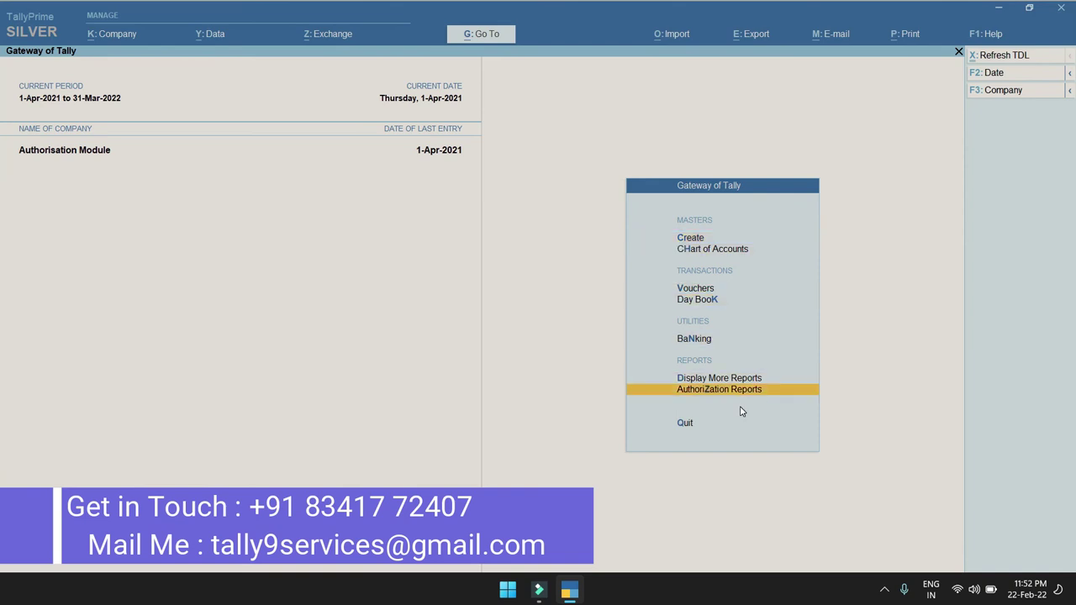
key(Return)
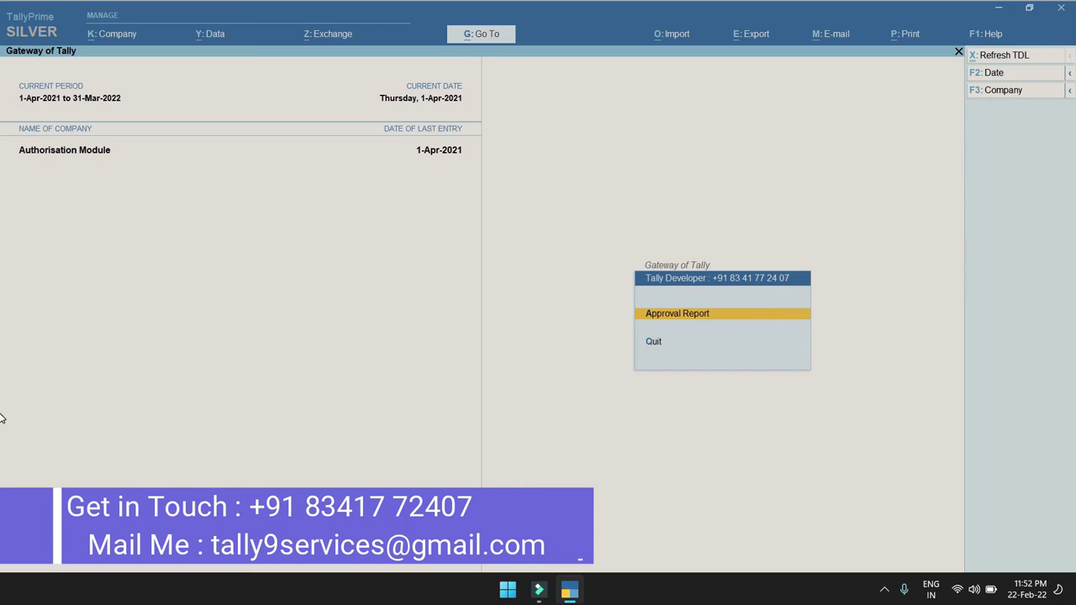
key(Return)
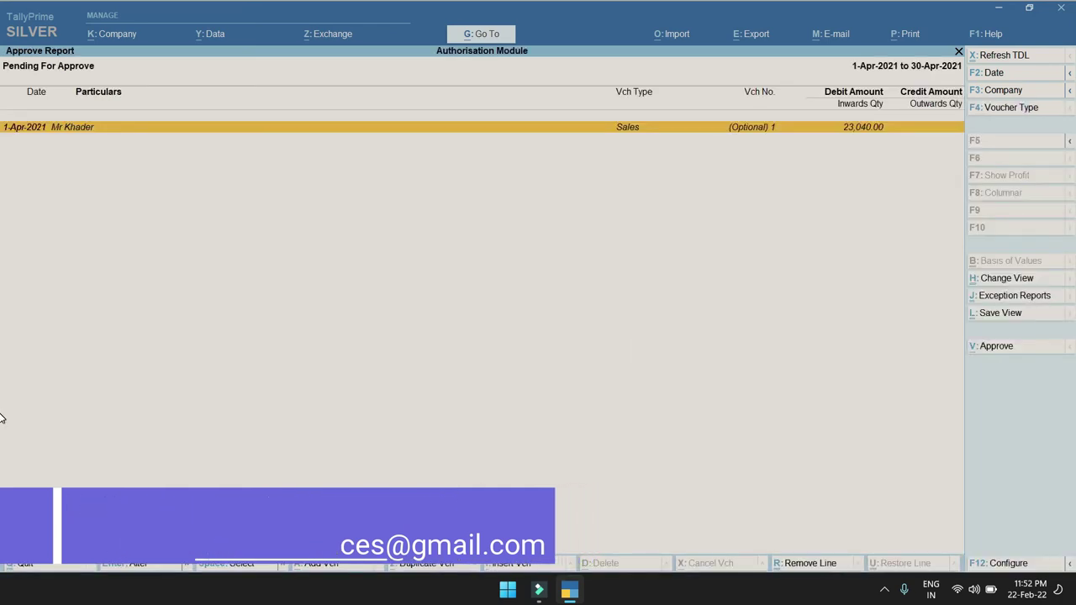
key(Return)
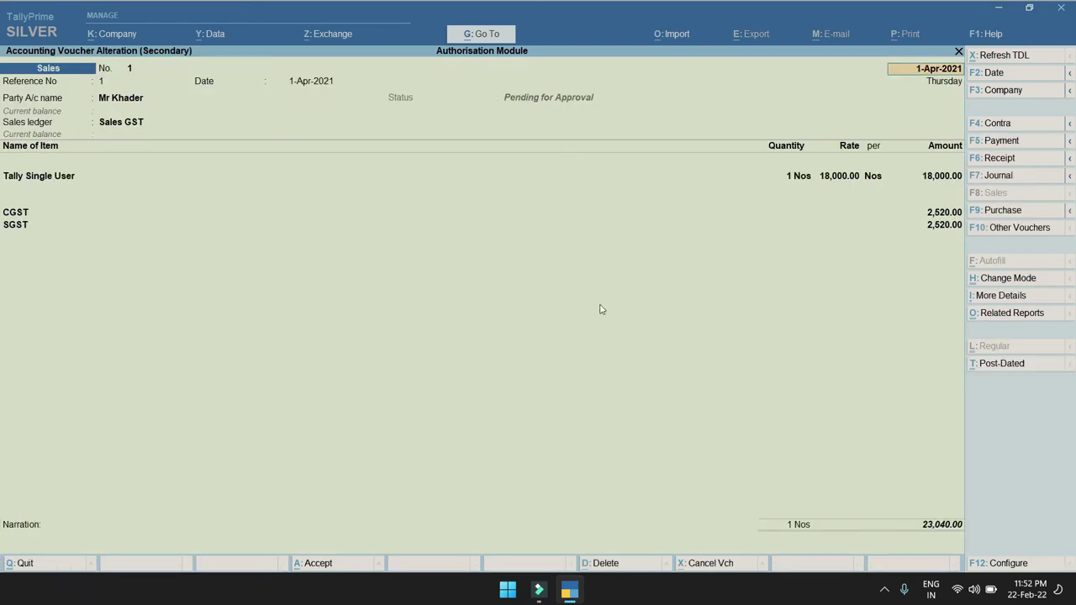
key(Escape)
key(y)
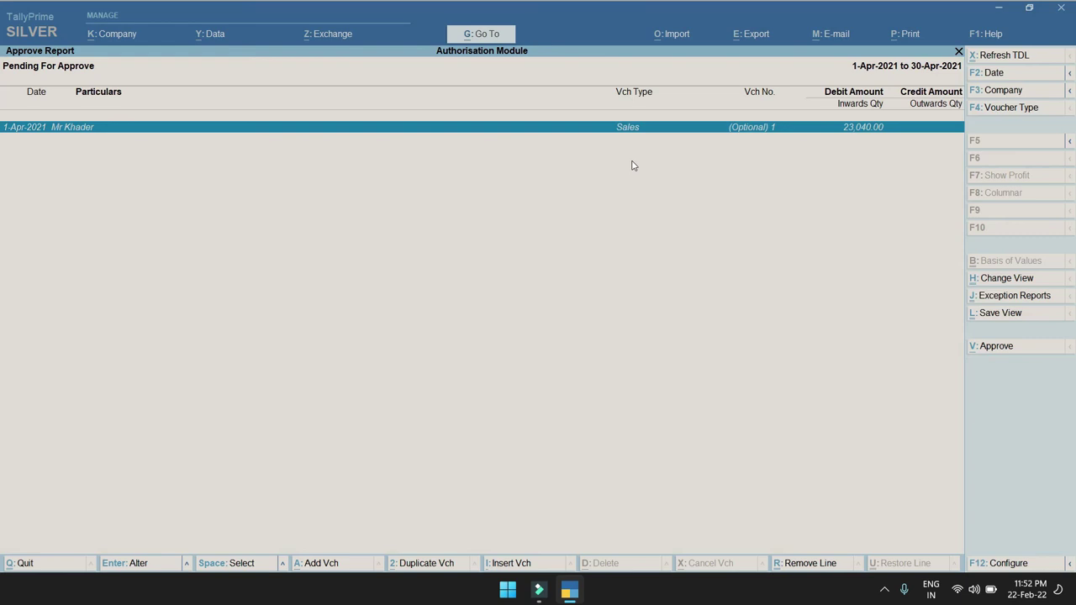
Approve the pending Sales voucher of 1-Apr-2021 and leave the Approval Report
click(994, 347)
key(Escape)
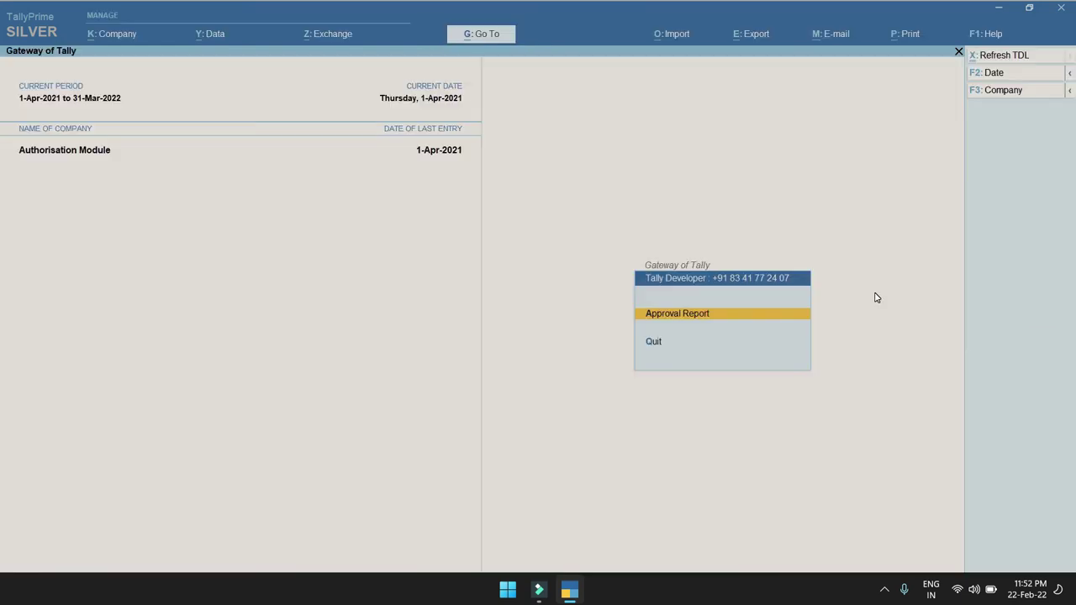
key(Escape)
Open the approved Sales voucher from the Day Book, check its authorization status, and return to the Gateway of Tally
key(d)
key(Return)
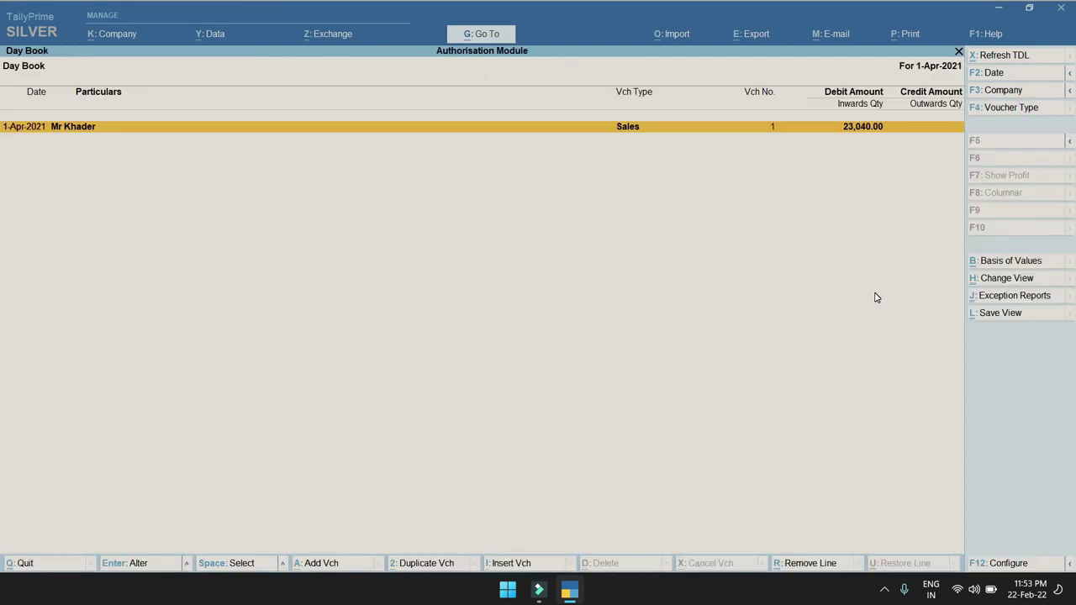
key(Return)
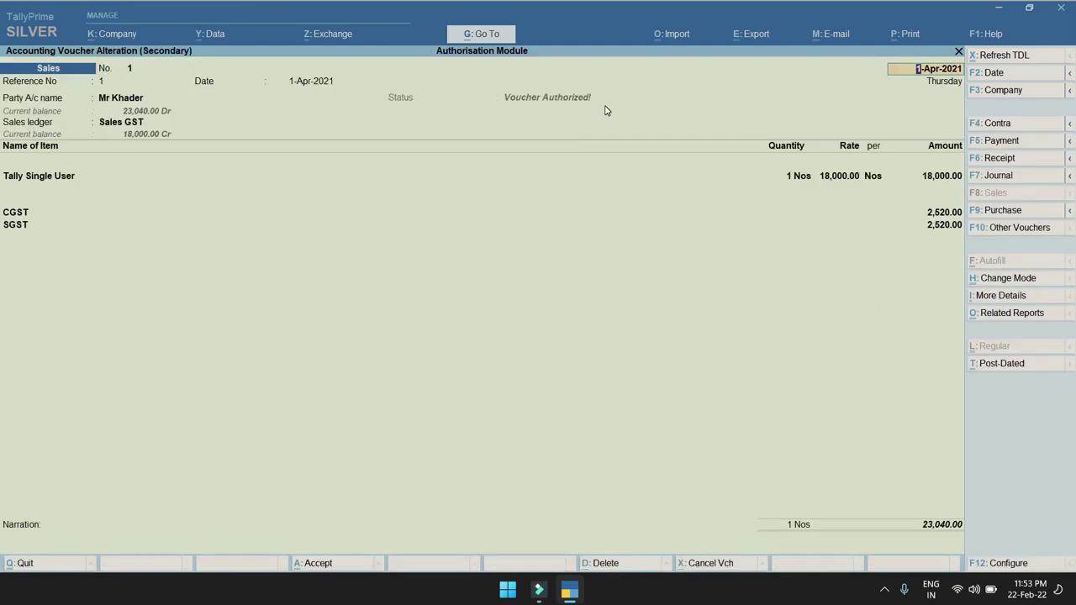
key(BackSpace)
key(Escape)
key(Escape)
key(Escape)
key(Escape)
key(Escape)
View the Sales Register in the Account Books to check the approved sale
key(d)
key(a)
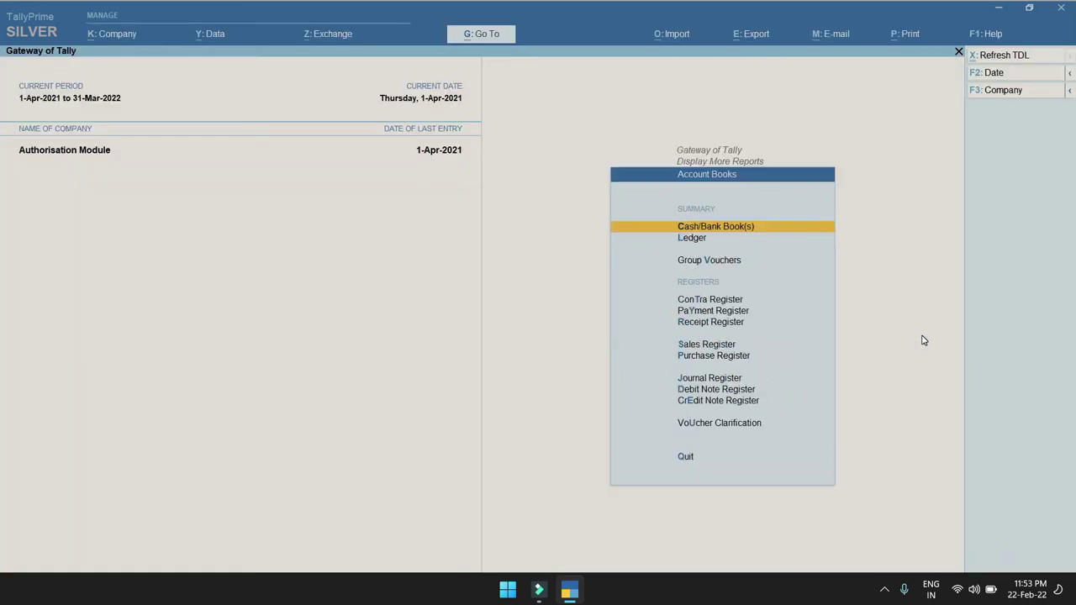
key(s)
key(Return)
key(Escape)
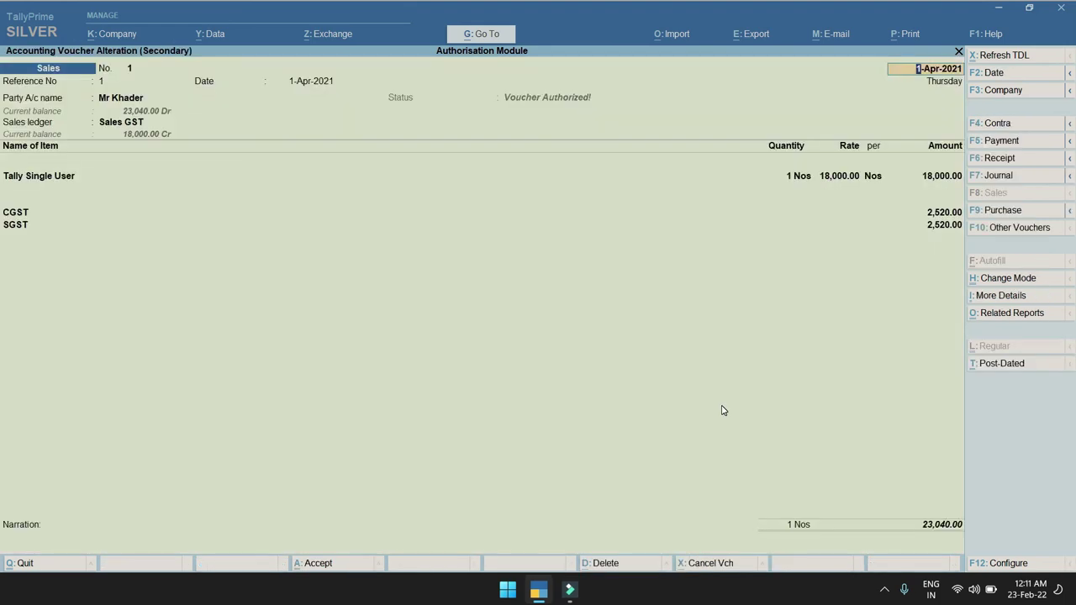
Try to alter the authorized Sales voucher by setting the Tally Single User quantity to 2 Nos, and quit the voucher
key(Return)
key(Return)
key(Return)
key(Return)
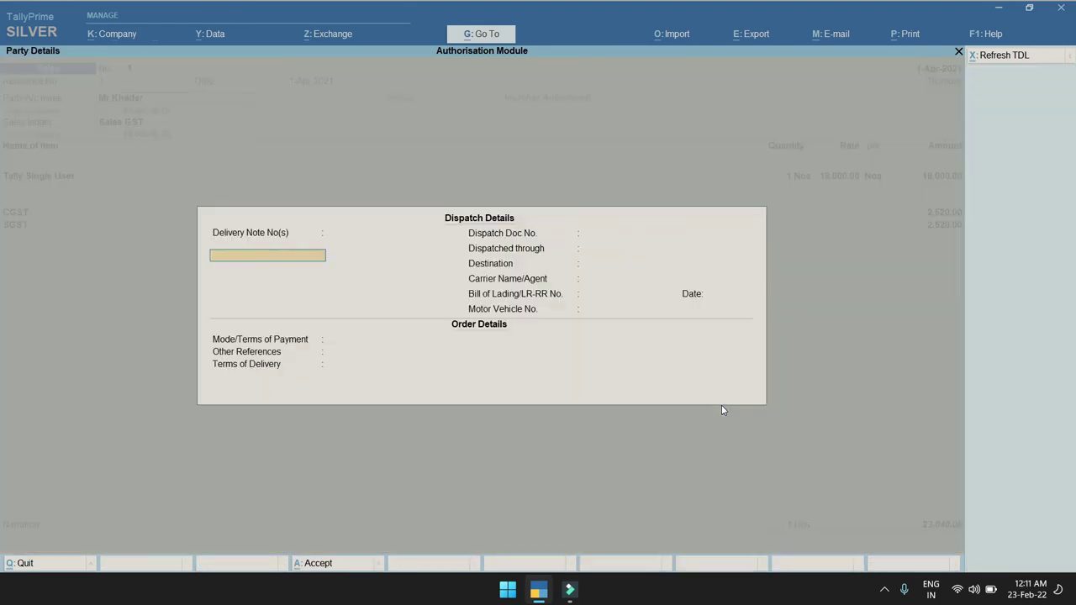
key(Return)
key(Return)
key(Return)
key(Return)
text(2)
key(Return)
key(Return)
key(Return)
key(Return)
key(Return)
key(Return)
key(Return)
key(Return)
key(Return)
key(Return)
key(Return)
key(Return)
key(Return)
key(Return)
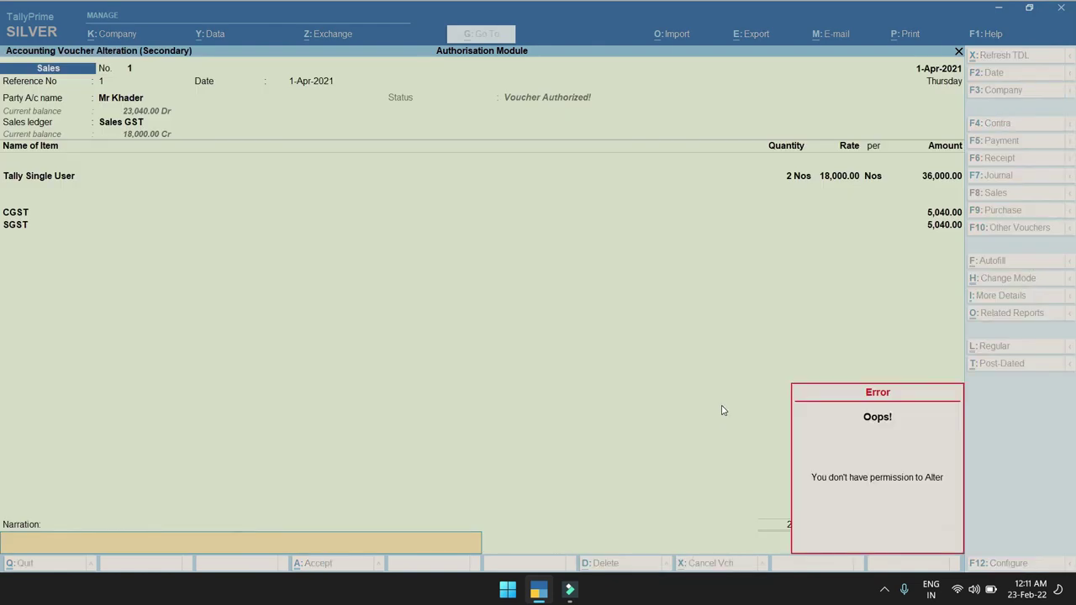
key(Escape)
key(Escape)
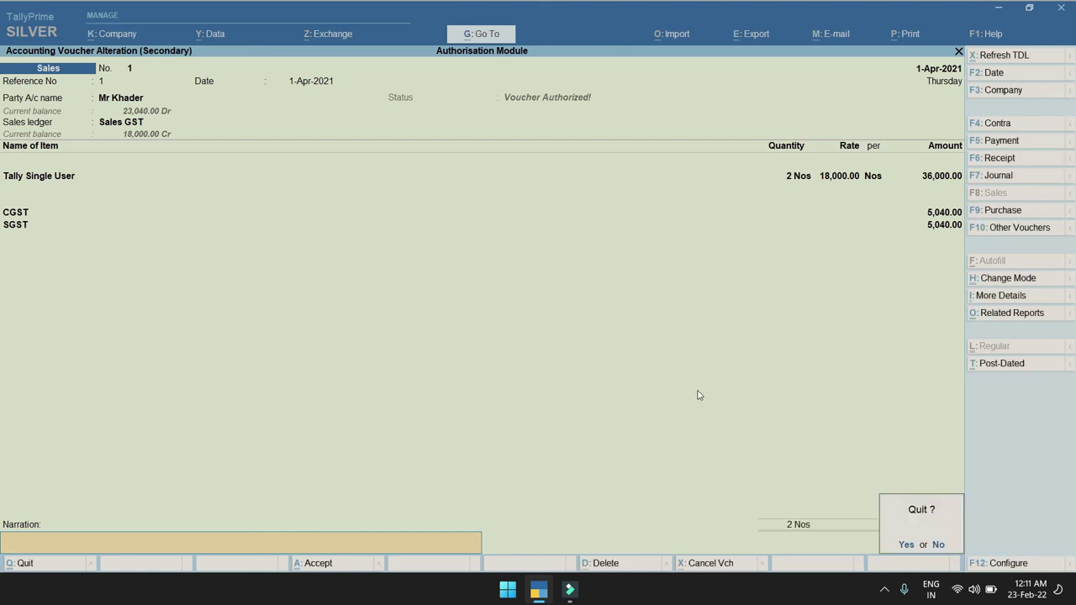
key(y)
Shut the Authorisation Module company, select it again and log in as user ap
key(Escape)
key(n)
key(alt+F1)
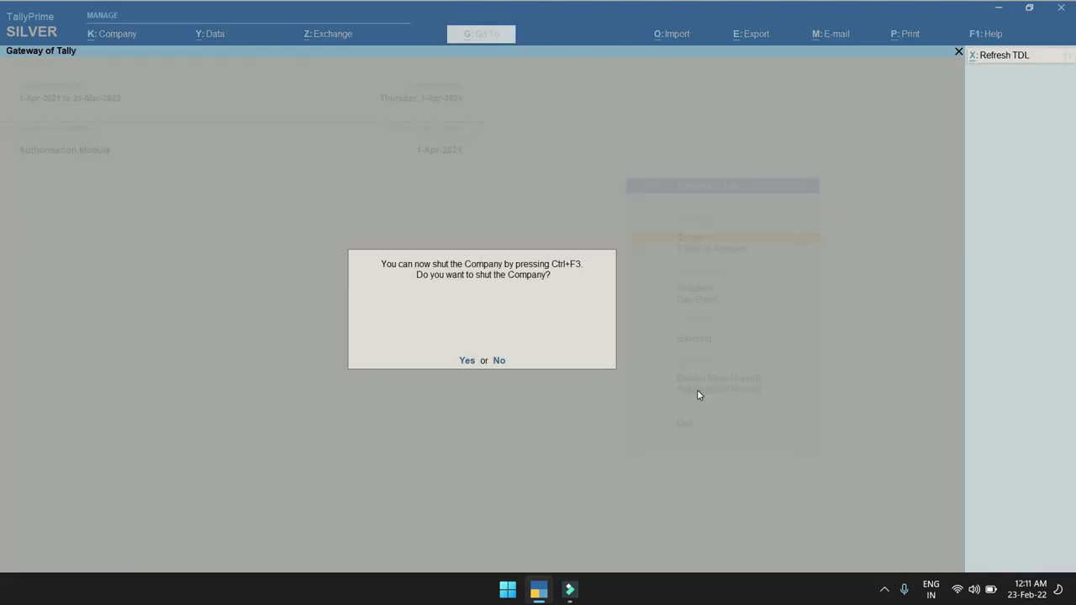
key(y)
key(Return)
key(Return)
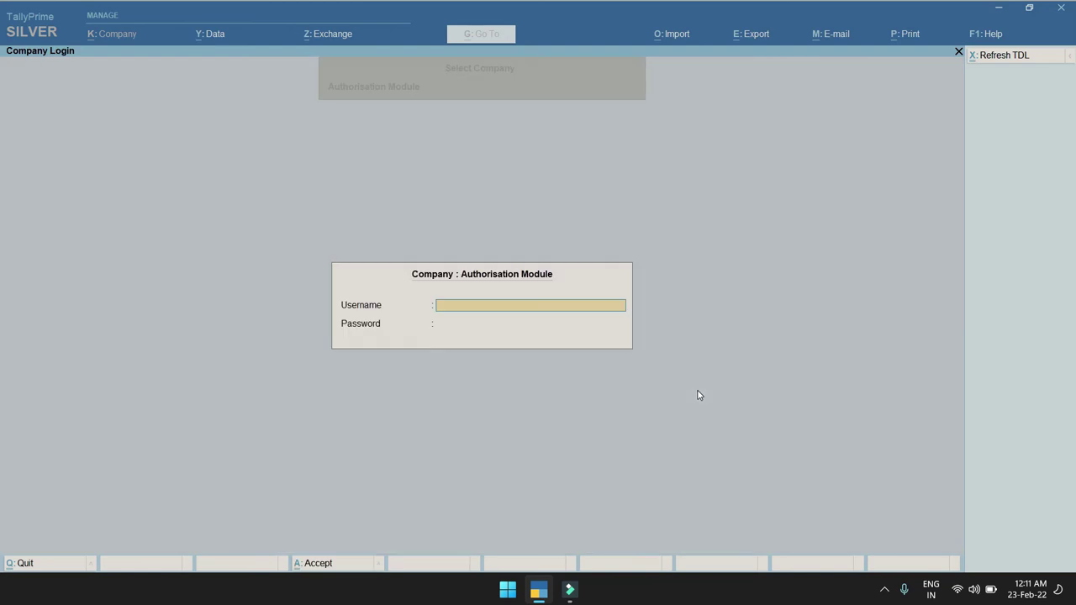
text(ap)
key(Return)
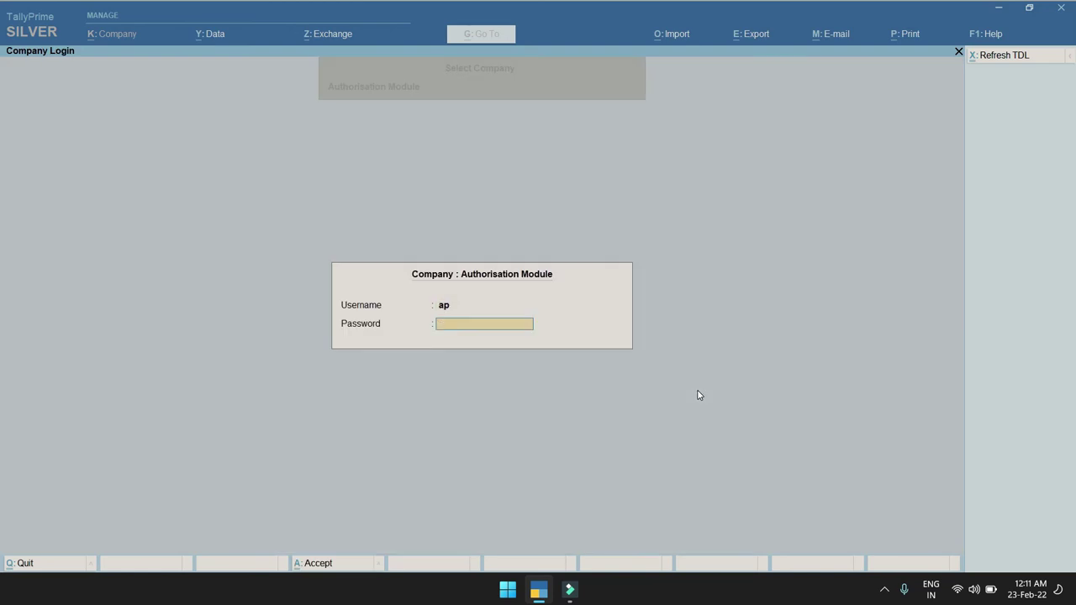
key(Return)
Open the authorized Sales voucher from the Day Book and set the Tally Single User quantity to 2 Nos
key(d)
key(Return)
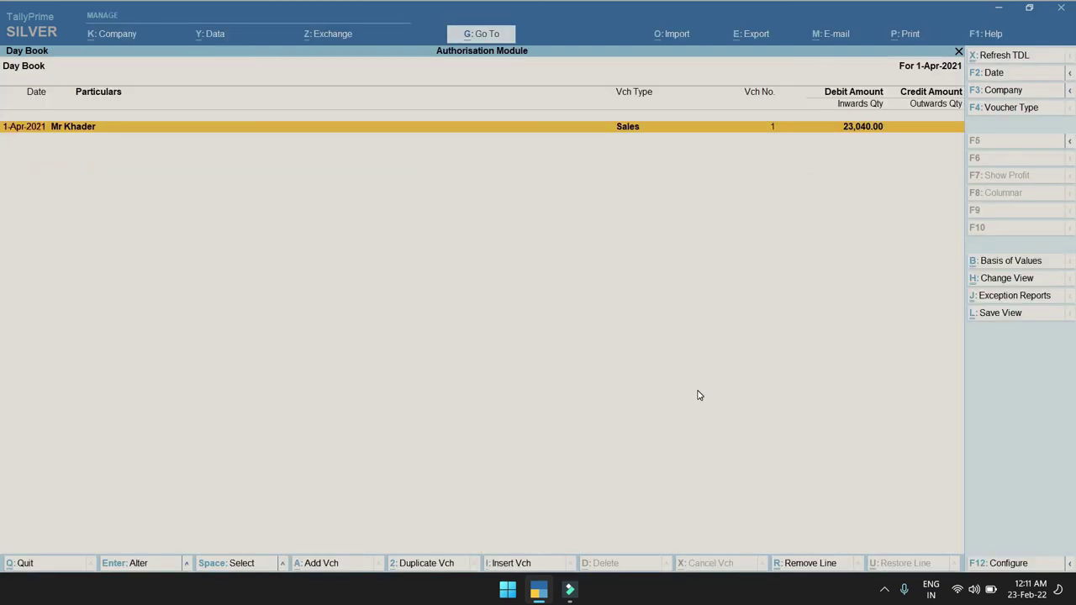
key(Return)
key(Return)
key(Return)
key(Return)
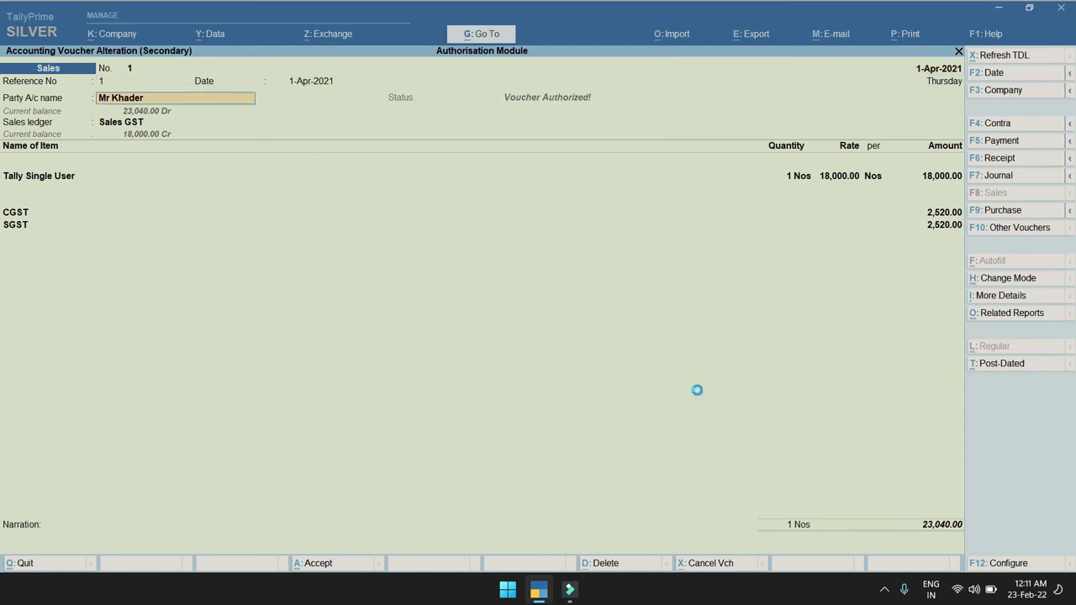
key(Return)
key(Return)
key(Return)
key(ctrl+a)
key(Return)
text(2)
key(Return)
key(Return)
key(Return)
key(Return)
key(Return)
key(Return)
key(Return)
key(Return)
key(Return)
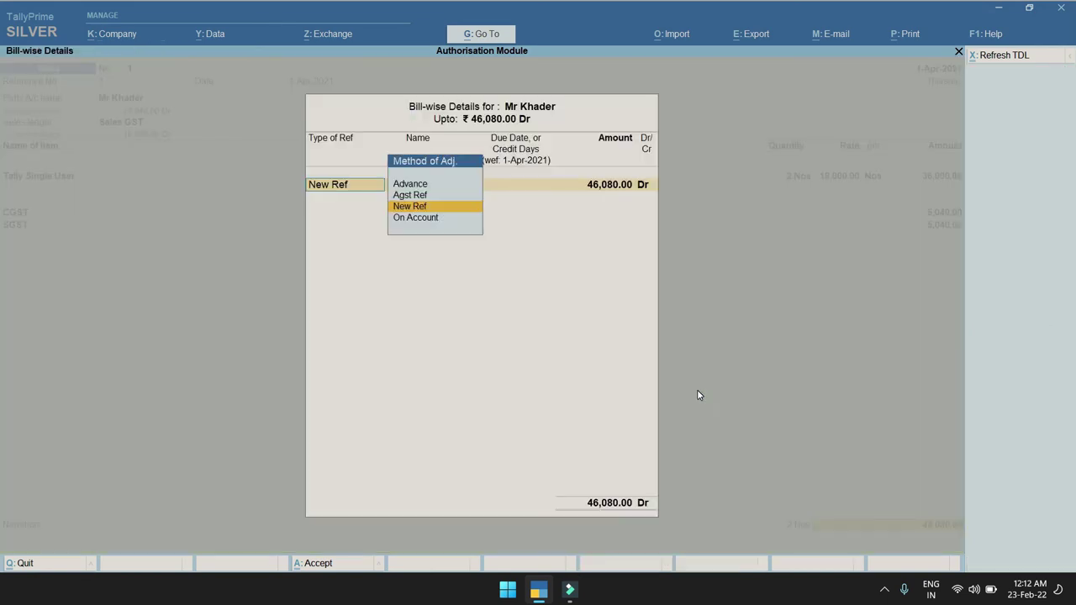
Keep New Ref in the bill-wise details for 46,080.00 Dr and save the altered Sales voucher
key(Return)
key(Return)
key(Return)
key(Return)
key(Return)
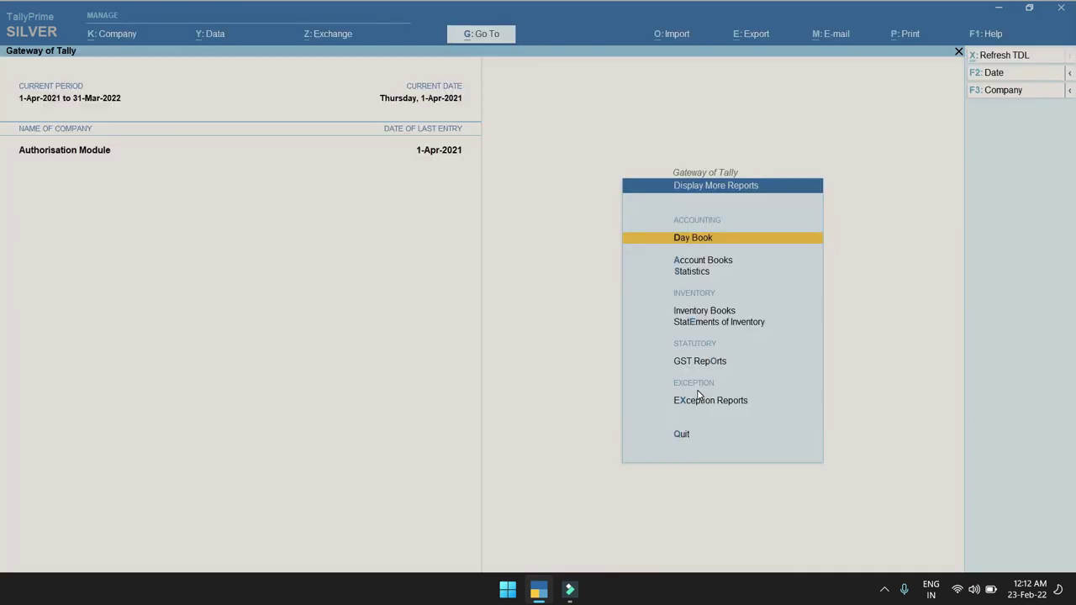
Leave the Sales Register and the report menus, returning to the Gateway of Tally
key(Escape)
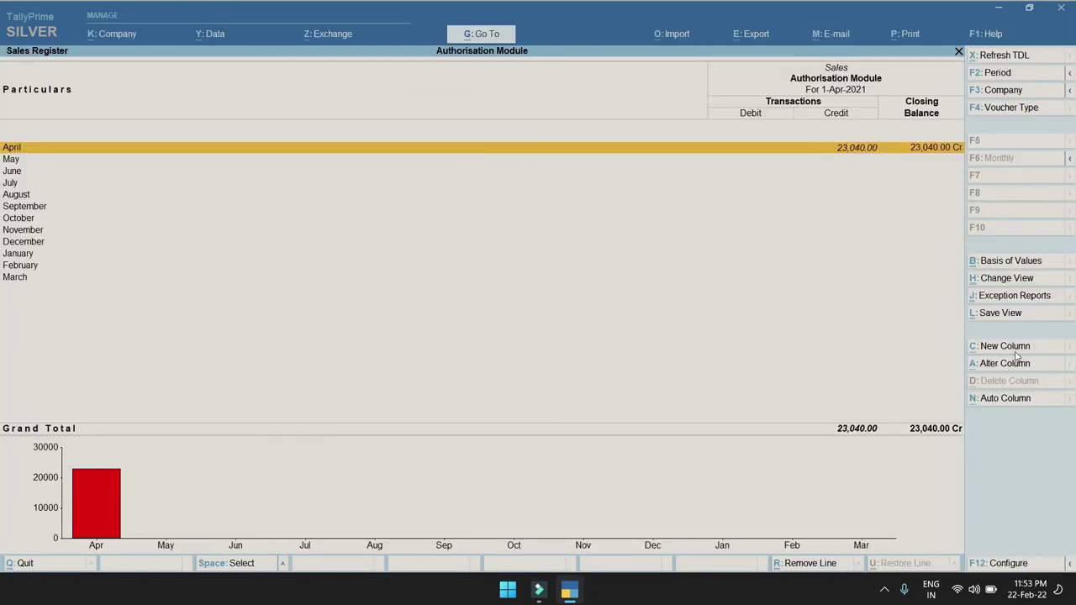
key(Escape)
key(Escape)
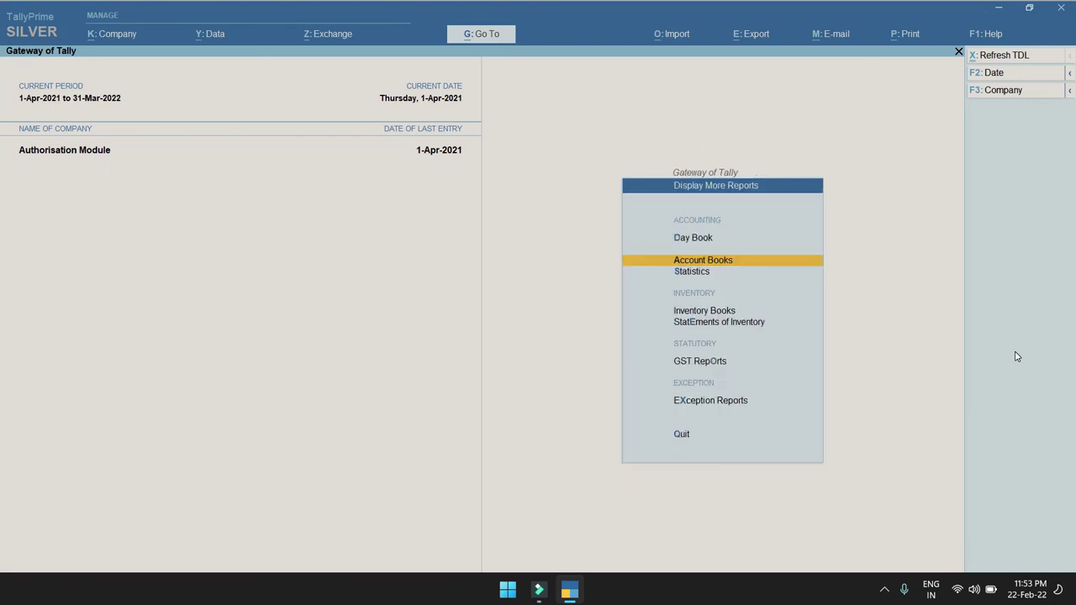
key(Escape)
key(Escape)
key(Escape)
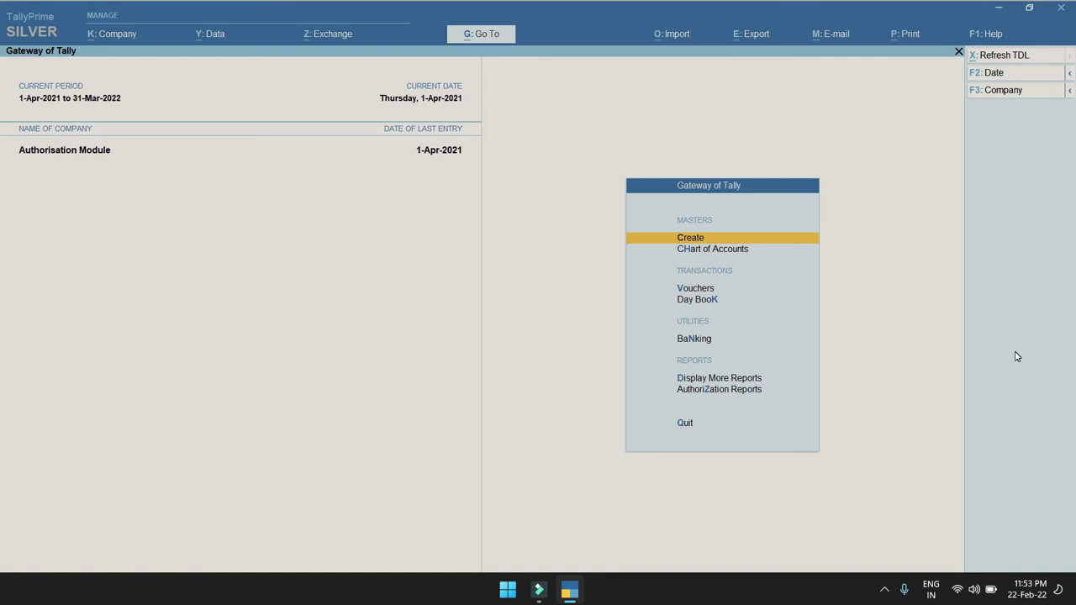
key(Escape)
key(Escape)
key(Escape)
key(Escape)
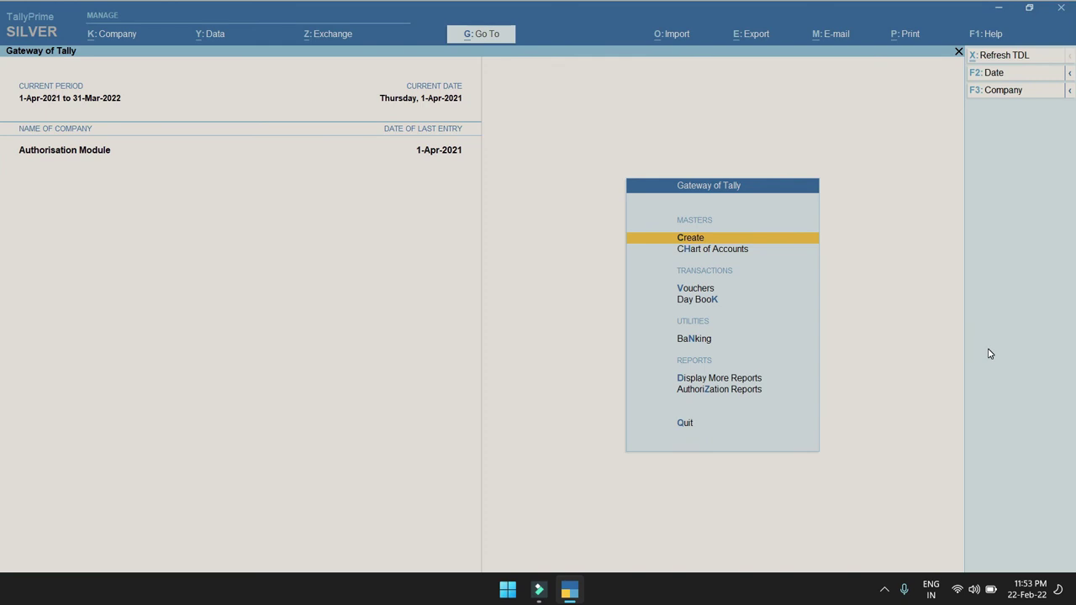